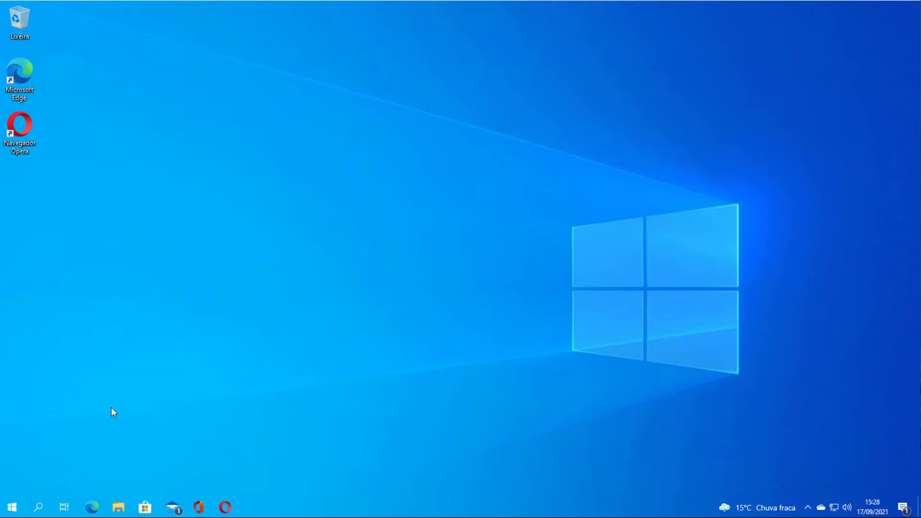
Run winver to check the installed Windows version and build, then dismiss the version information
key(super+r)
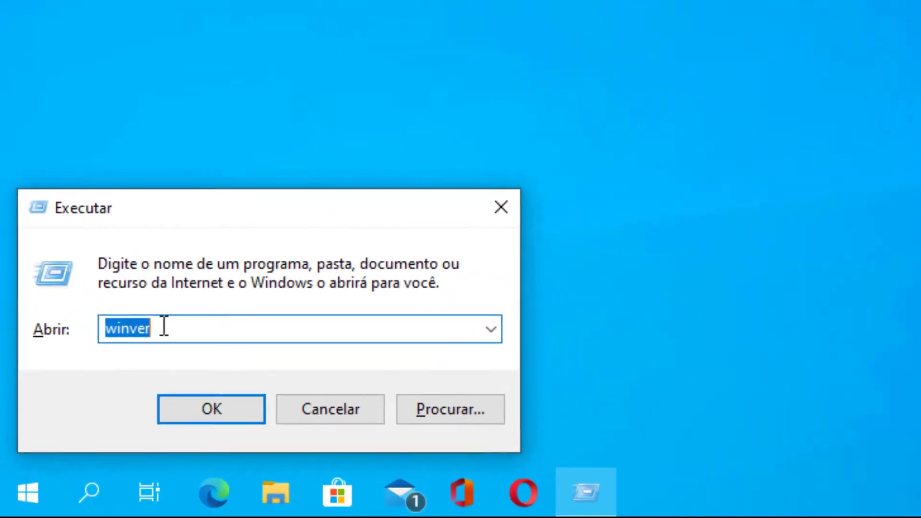
click(53, 437)
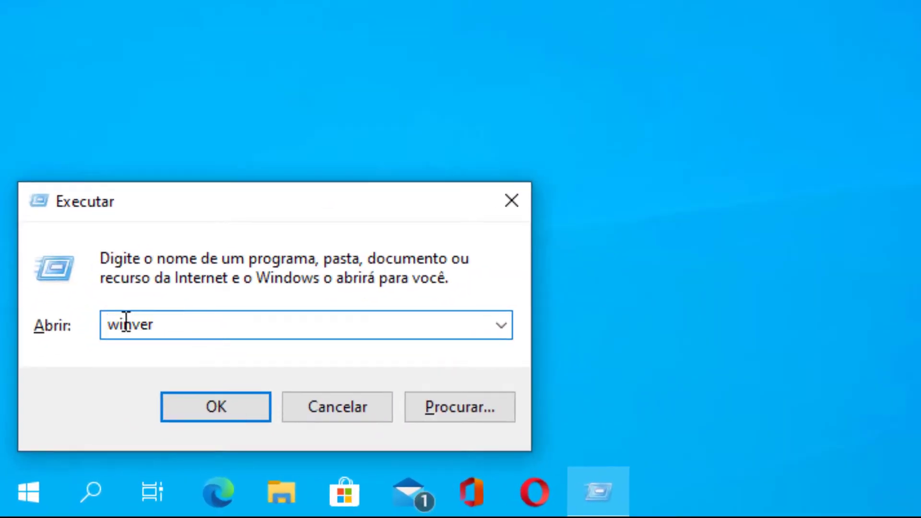
double_click(42, 437)
text(winver)
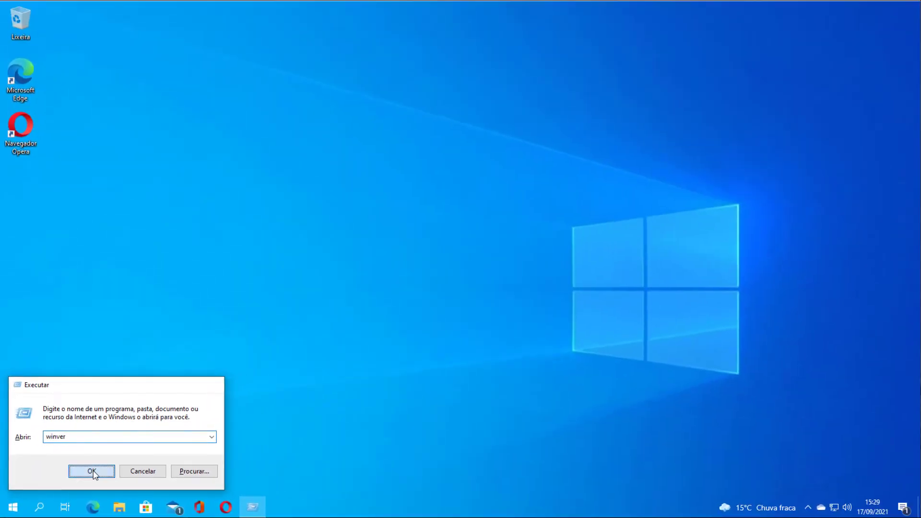
click(217, 407)
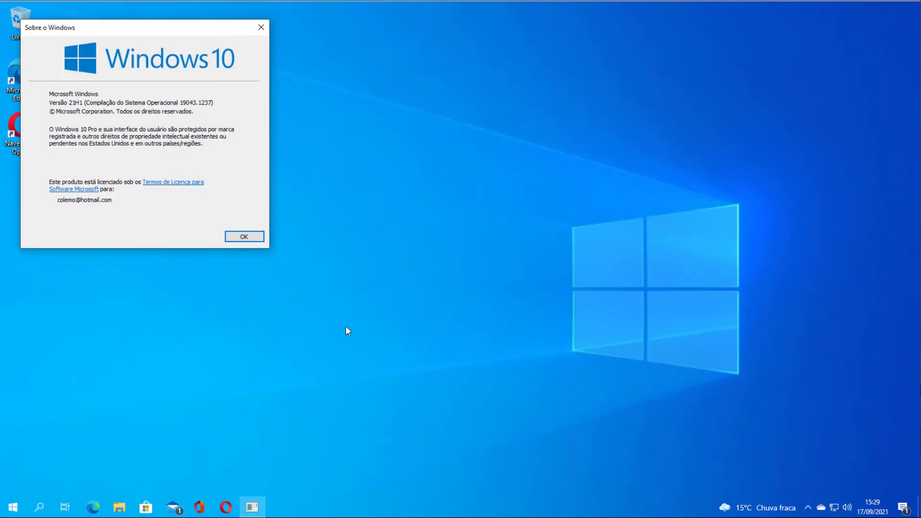
drag(170, 27, 325, 86)
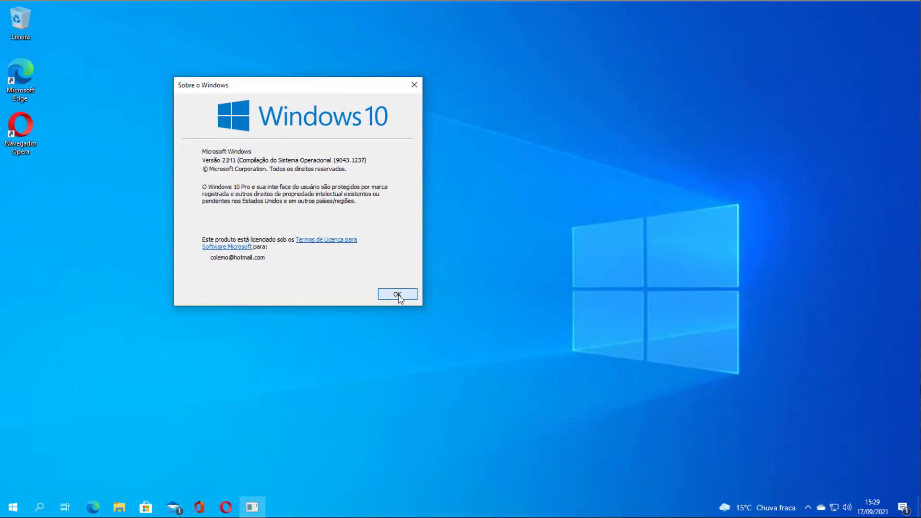
click(577, 455)
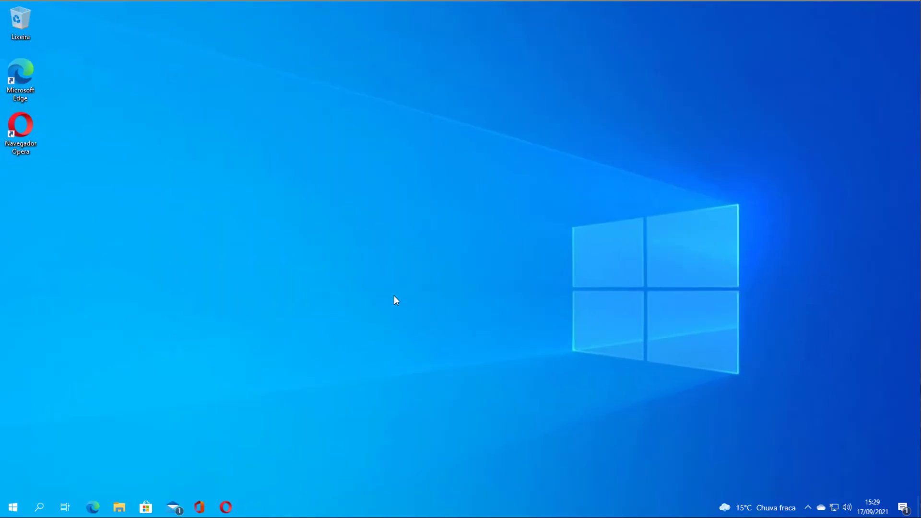
Search Windows for "Prote", open Proteção contra vírus e ameaças and go to its protection settings
click(40, 509)
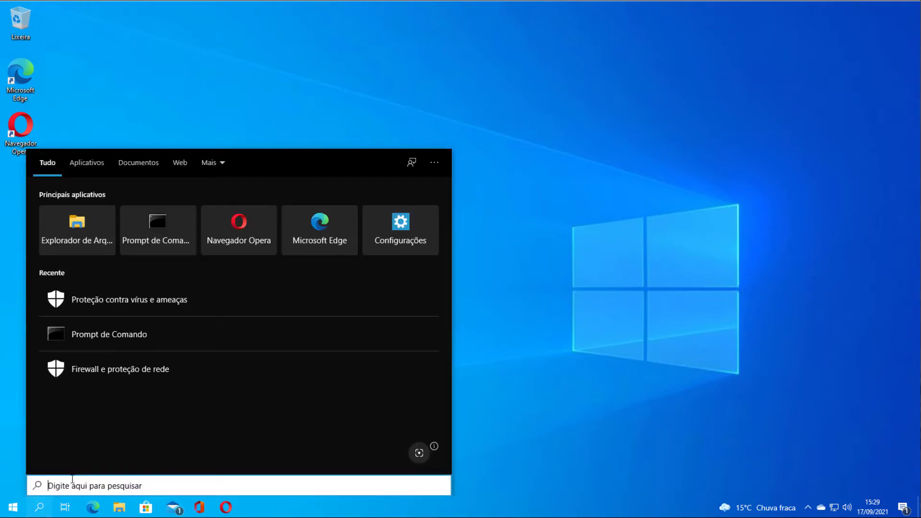
text(Prot)
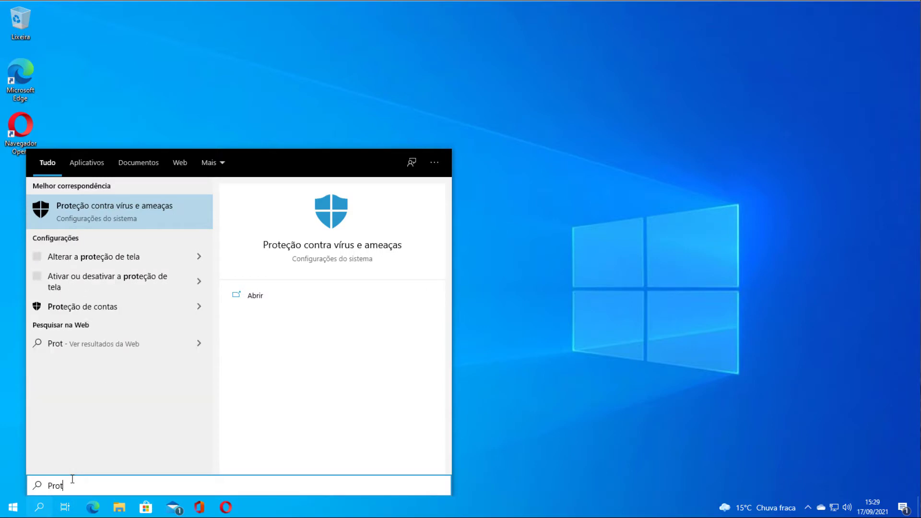
text(e)
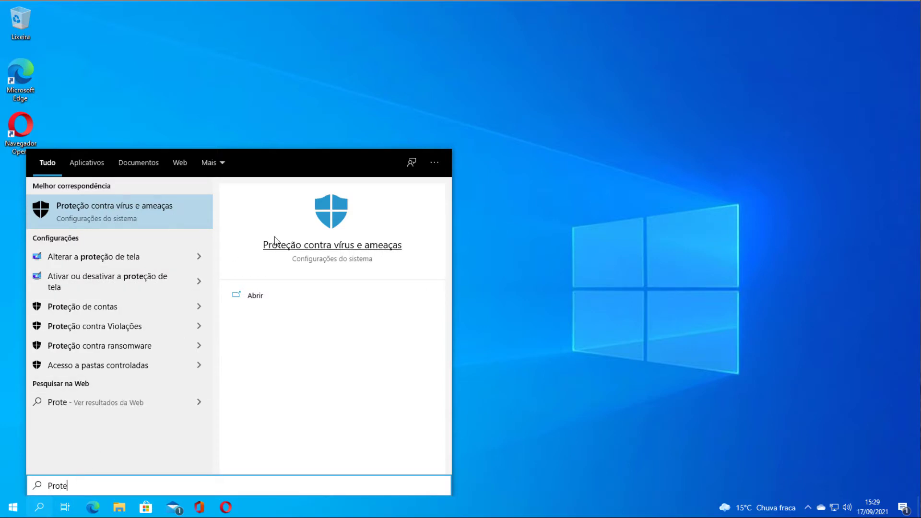
click(329, 248)
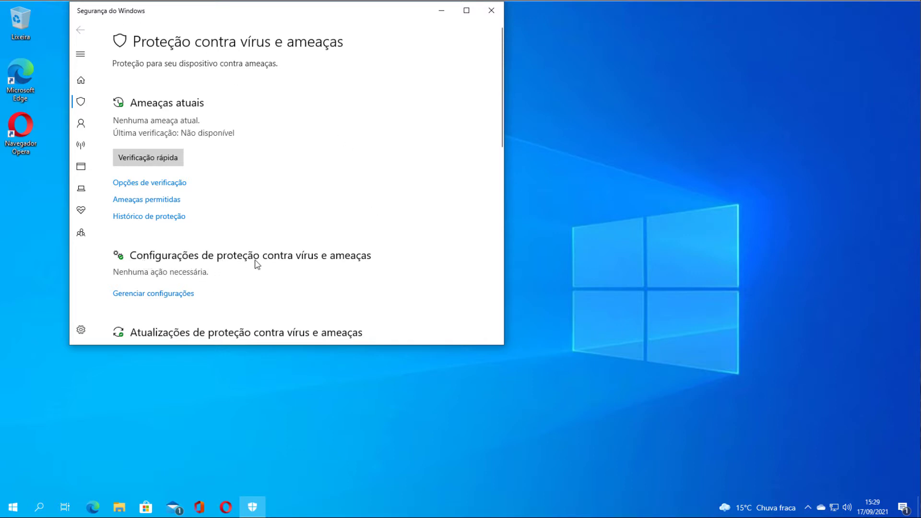
click(148, 294)
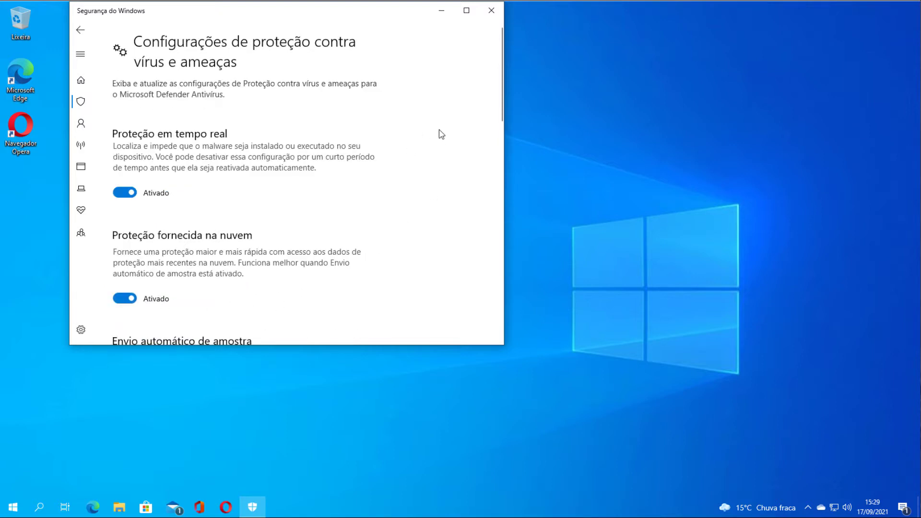
Turn off Proteção contra Violações, allow Segurança do Windows to make the change, and close the security window
scroll(447, 134, down, 1)
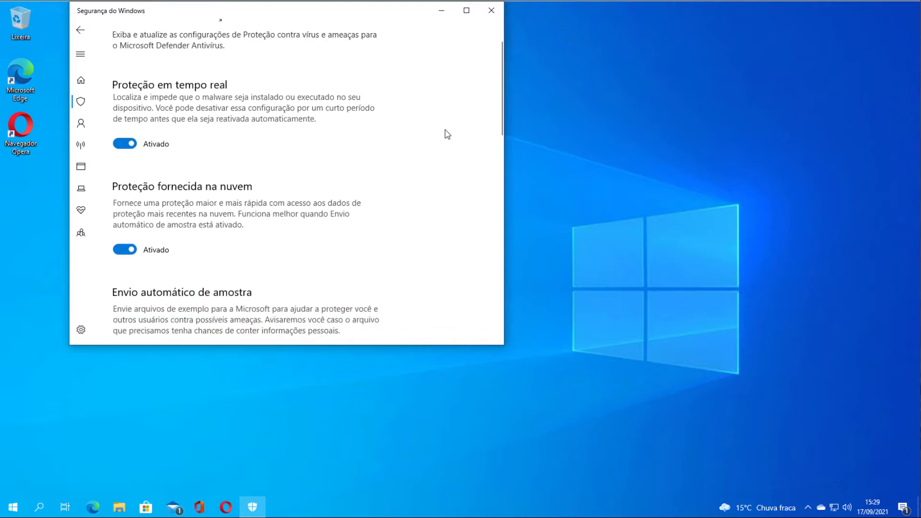
scroll(447, 134, down, 2)
scroll(447, 134, down, 3)
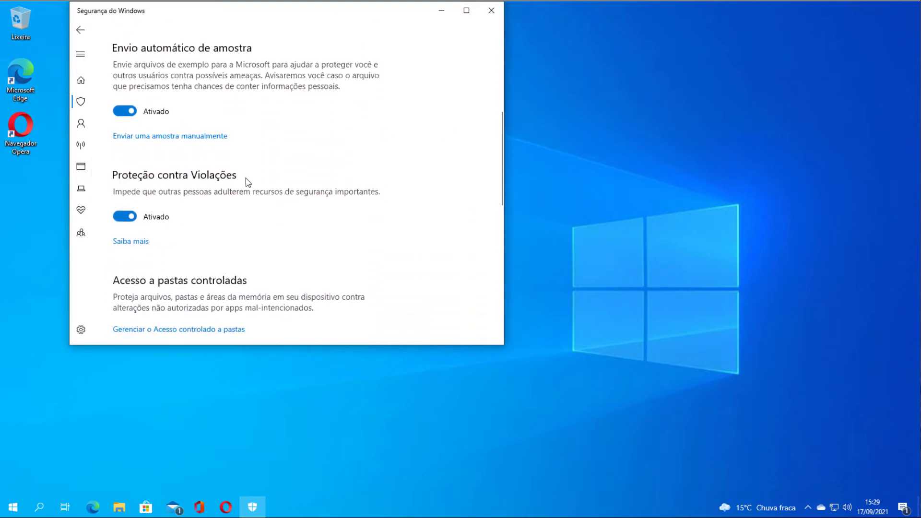
click(120, 216)
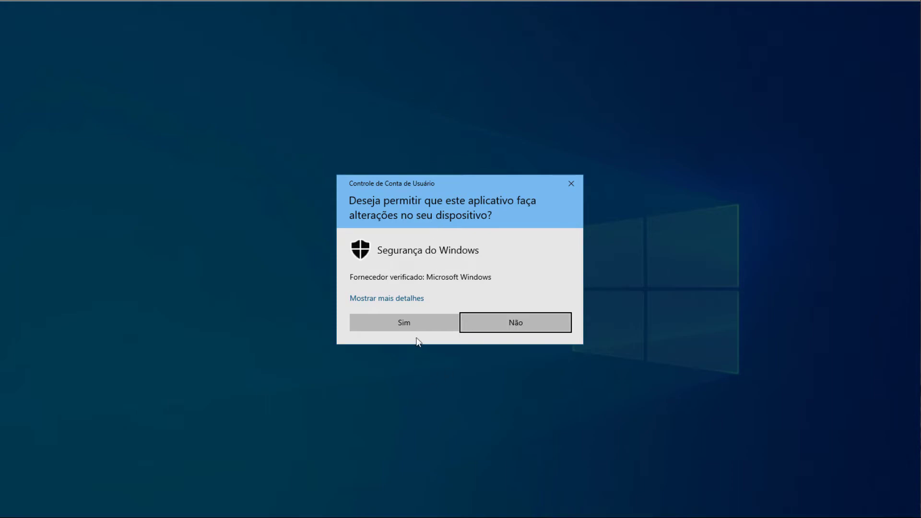
click(412, 321)
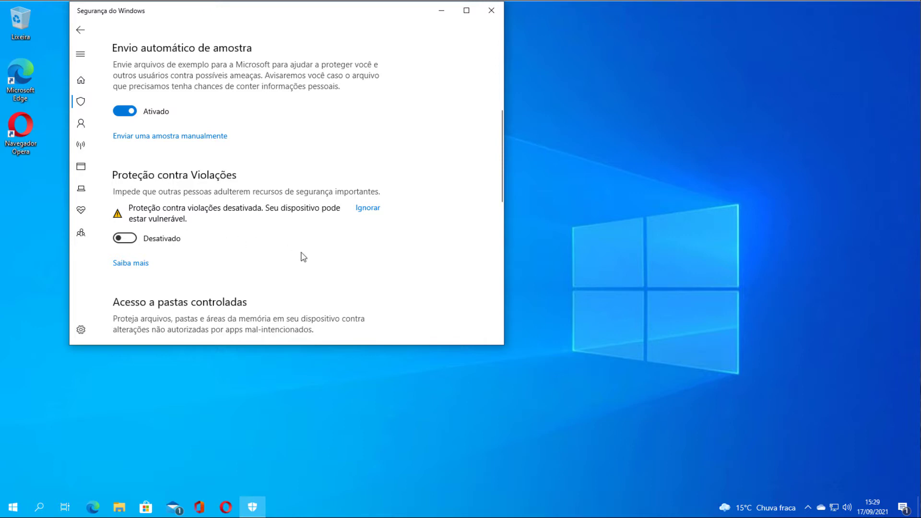
scroll(303, 258, up, 5)
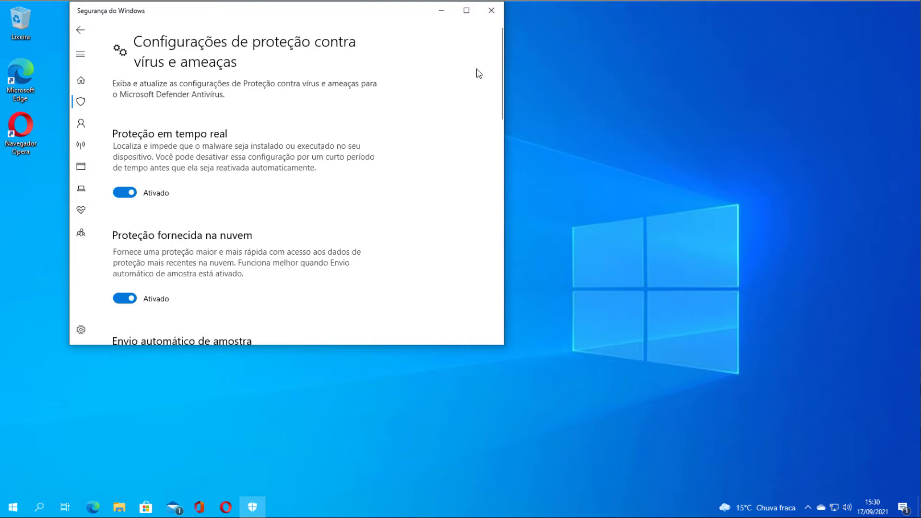
click(495, 14)
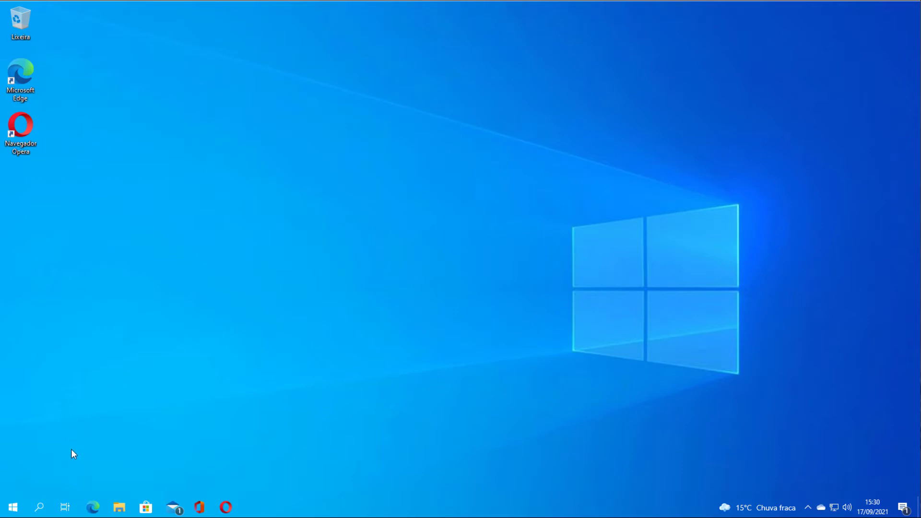
Run gpedit.msc to open the Local Group Policy Editor, maximized with its tree wide enough to read
key(super+r)
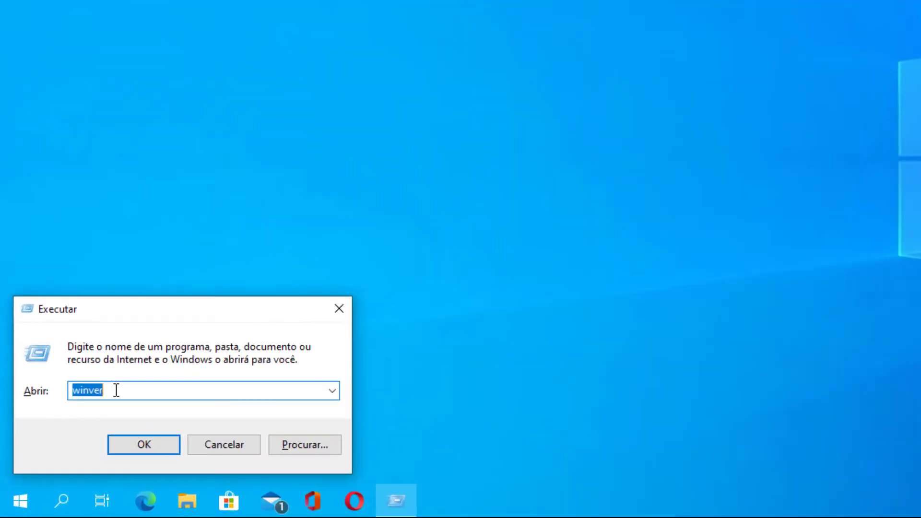
text(g)
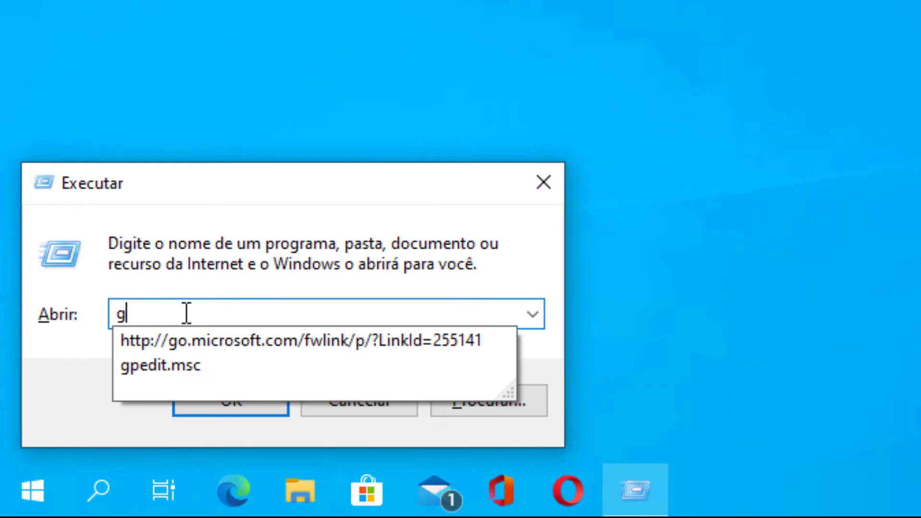
text(pedi)
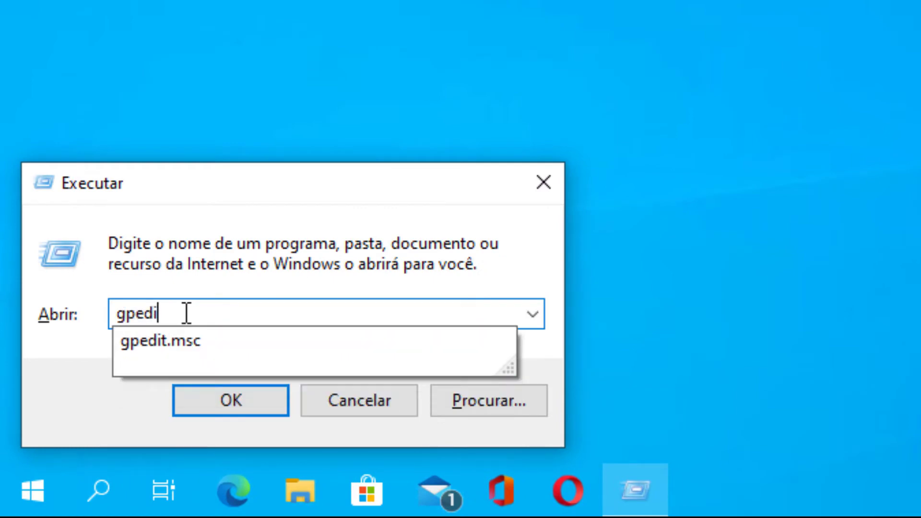
text(t.msc)
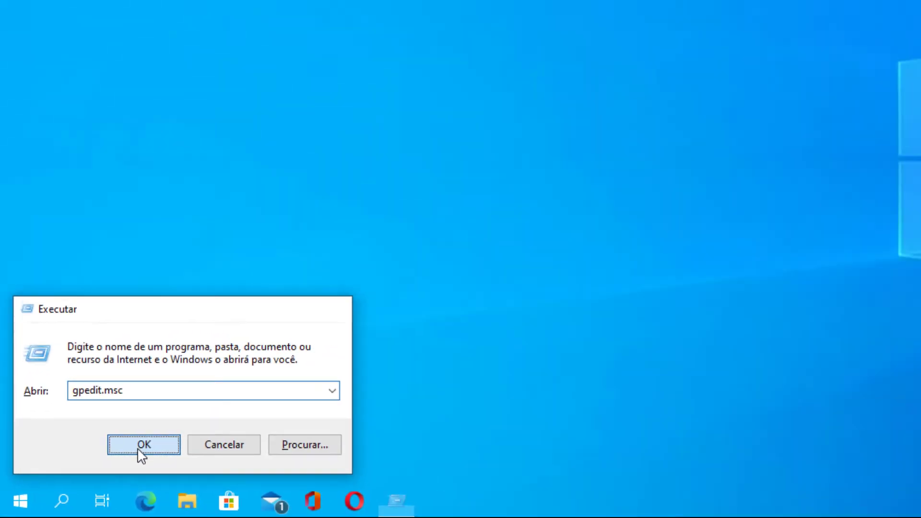
click(224, 403)
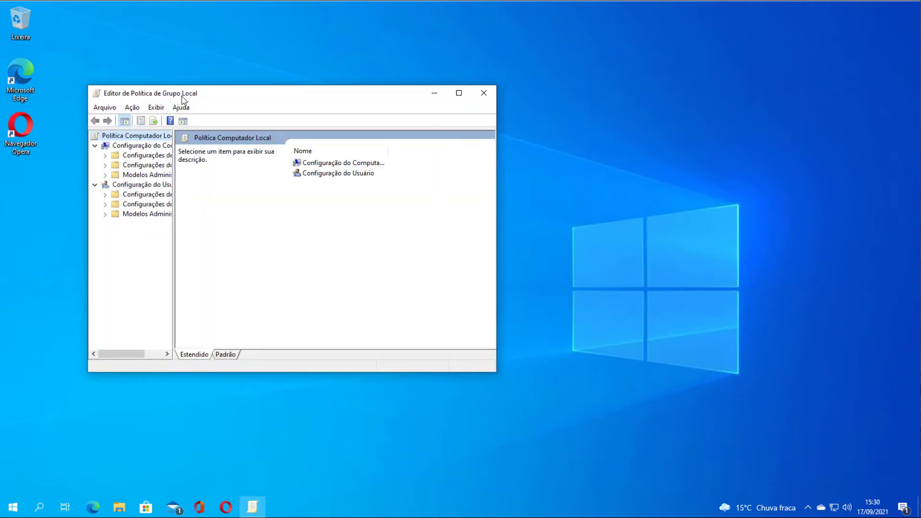
click(459, 94)
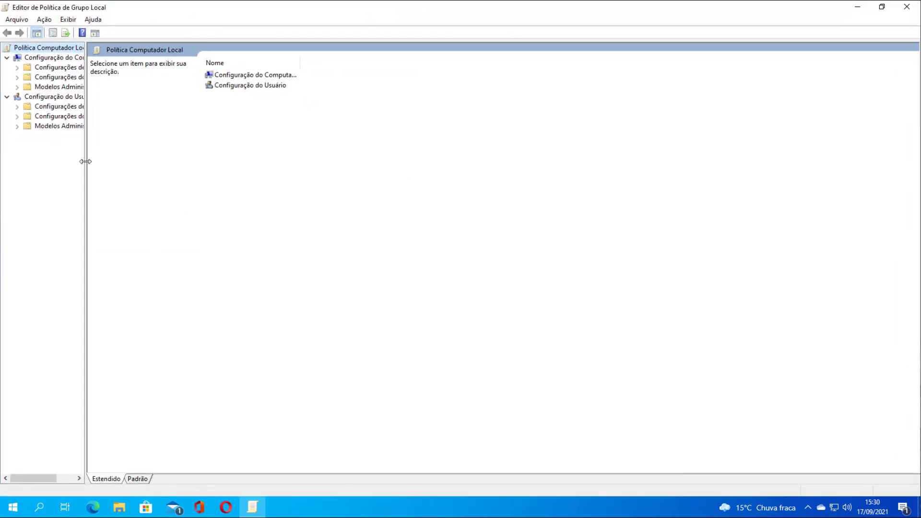
drag(85, 162, 160, 160)
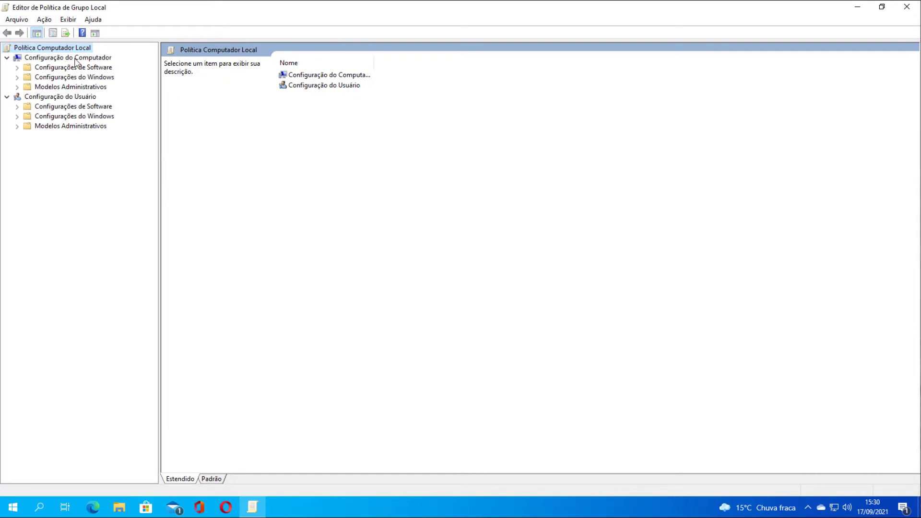
Open the computer policy "Desativar proteção em tempo real" under Modelos Administrativos, Componentes do Windows, Microsoft Defender Antivírus, Proteção em tempo real
click(18, 87)
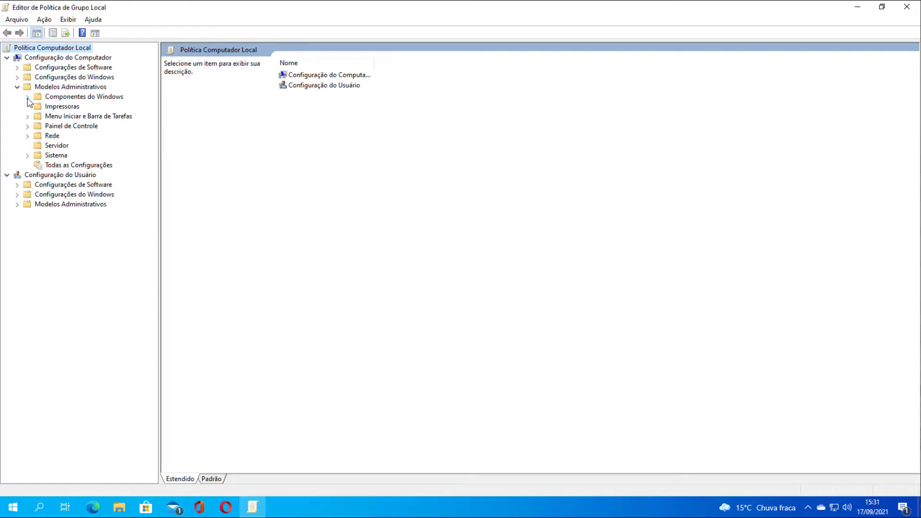
click(27, 97)
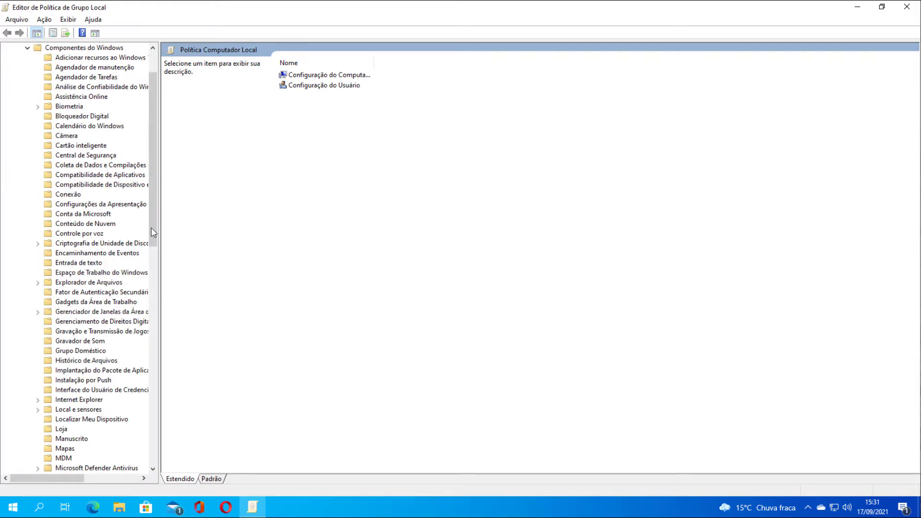
drag(154, 179, 155, 252)
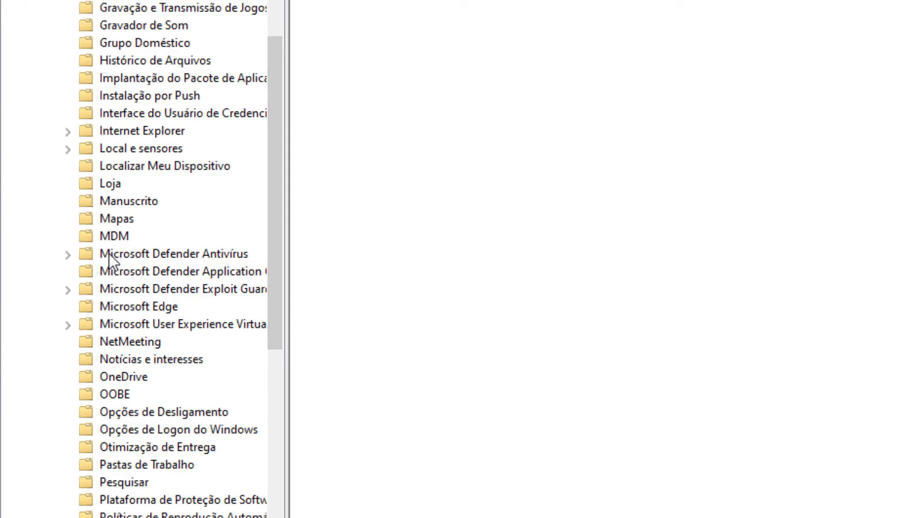
double_click(108, 254)
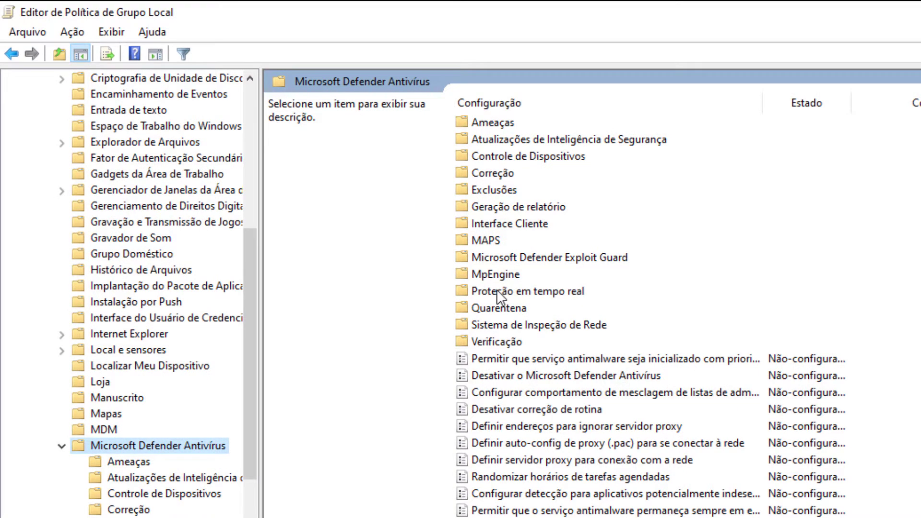
double_click(497, 291)
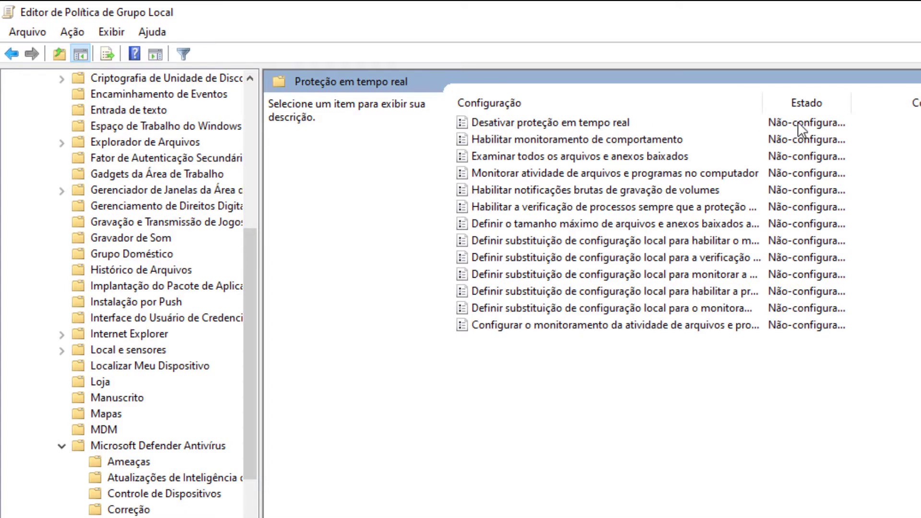
click(511, 122)
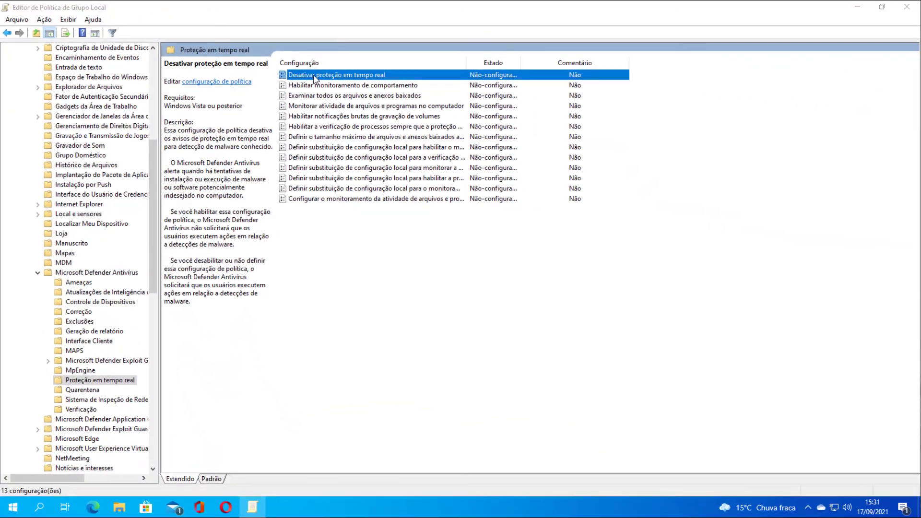
double_click(315, 75)
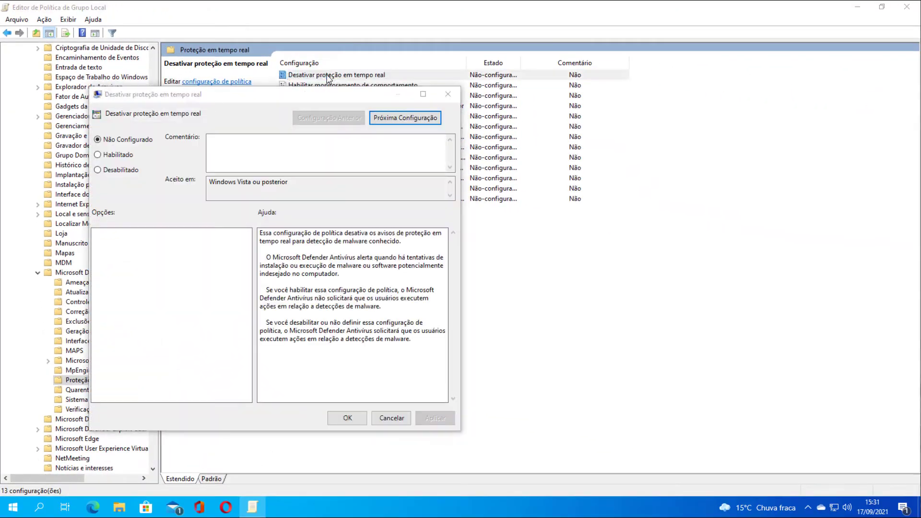
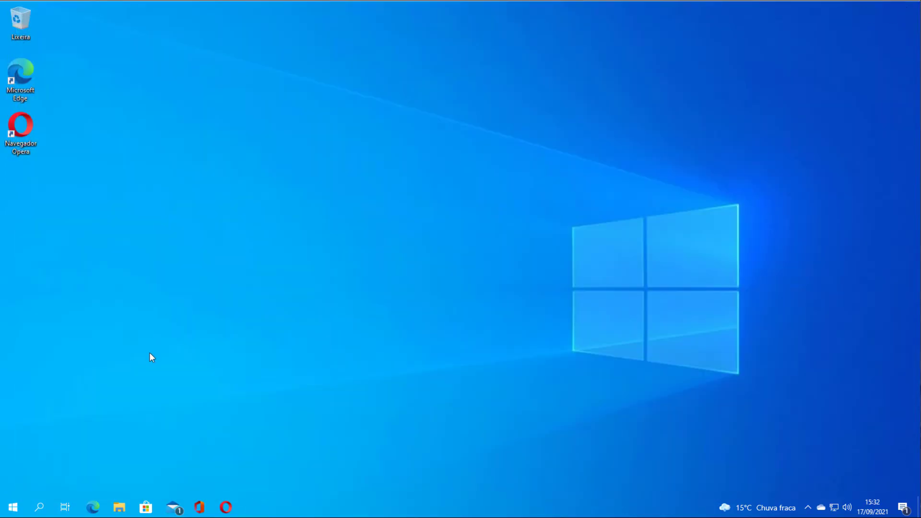
Search Windows for "P" and reopen the Proteção contra vírus e ameaças page
click(40, 507)
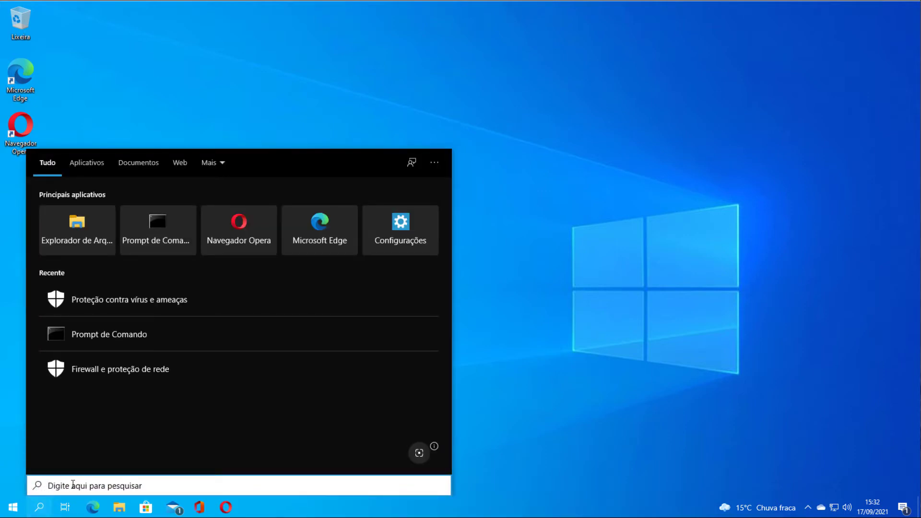
text(P)
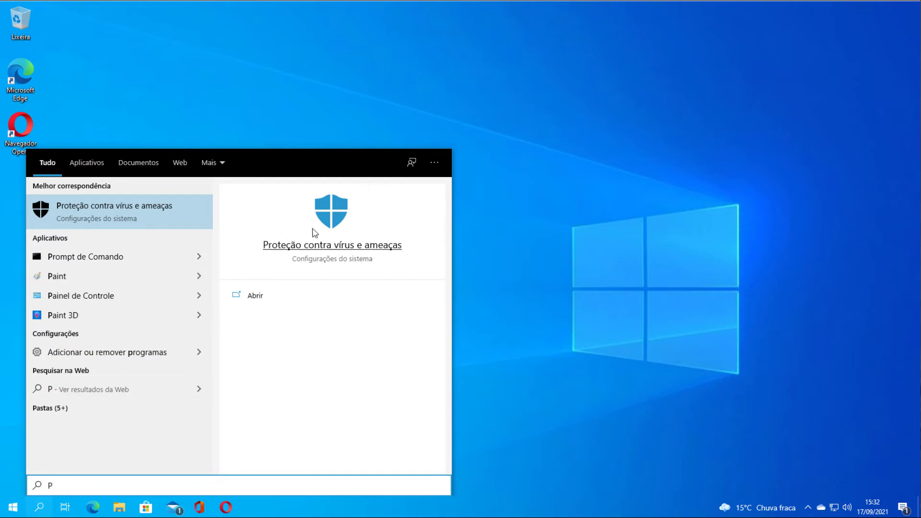
click(314, 246)
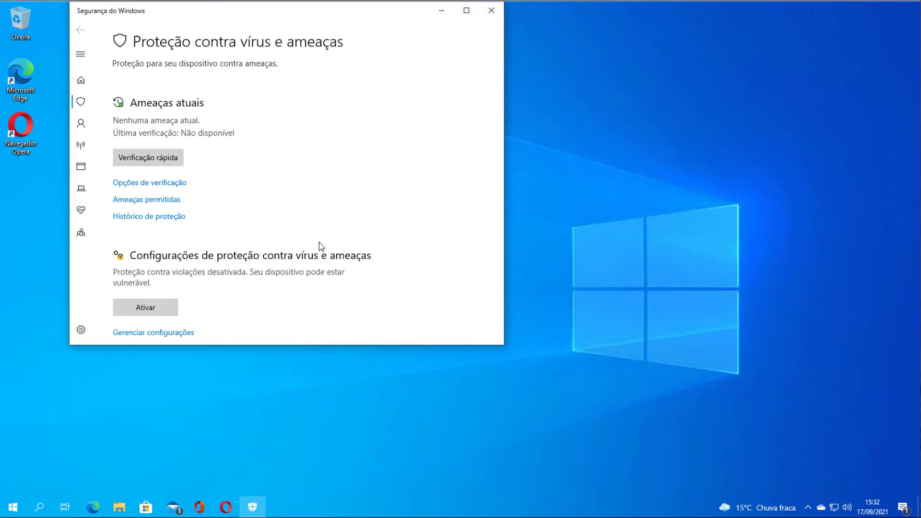
Turn off Proteção fornecida na nuvem in the virus and threat protection settings and allow the change
scroll(284, 241, down, 2)
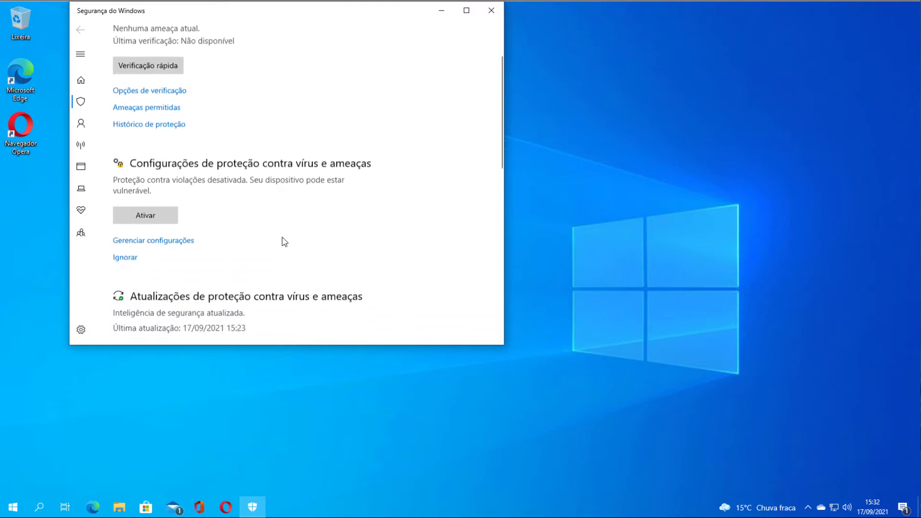
click(167, 240)
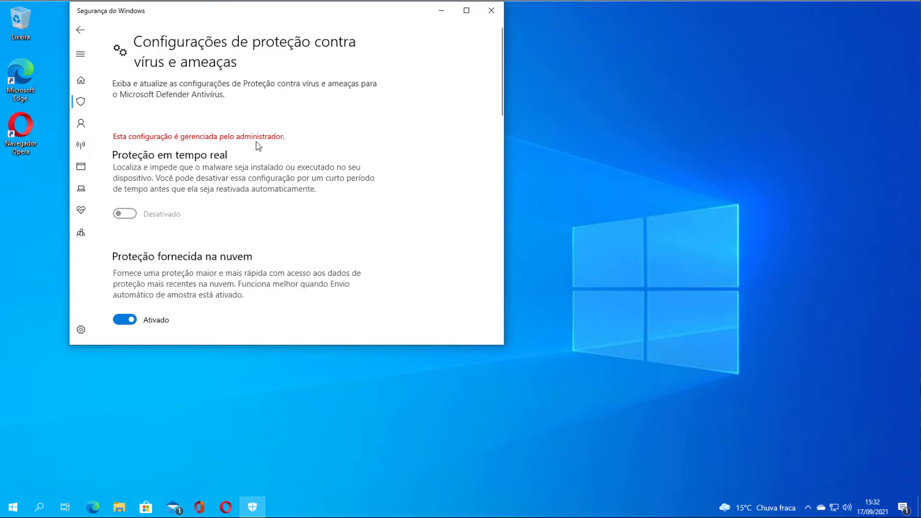
scroll(338, 205, down, 3)
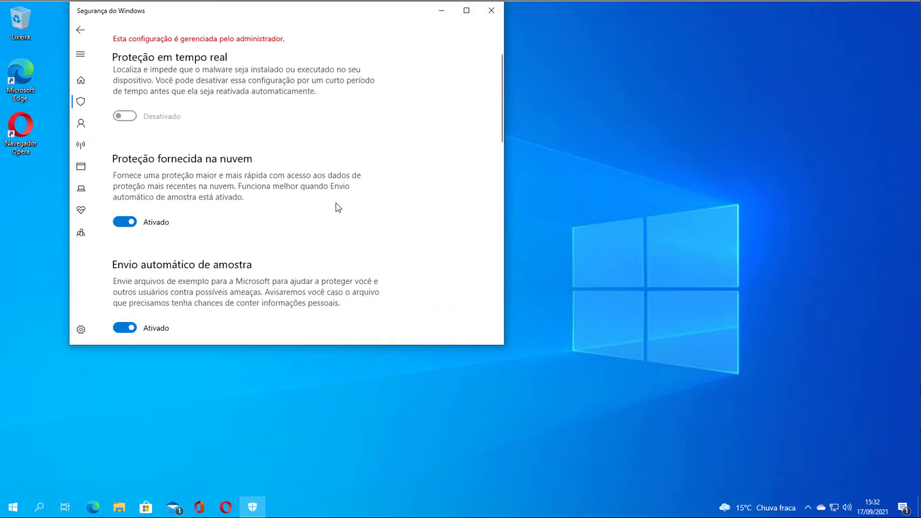
scroll(338, 205, down, 2)
scroll(246, 113, up, 2)
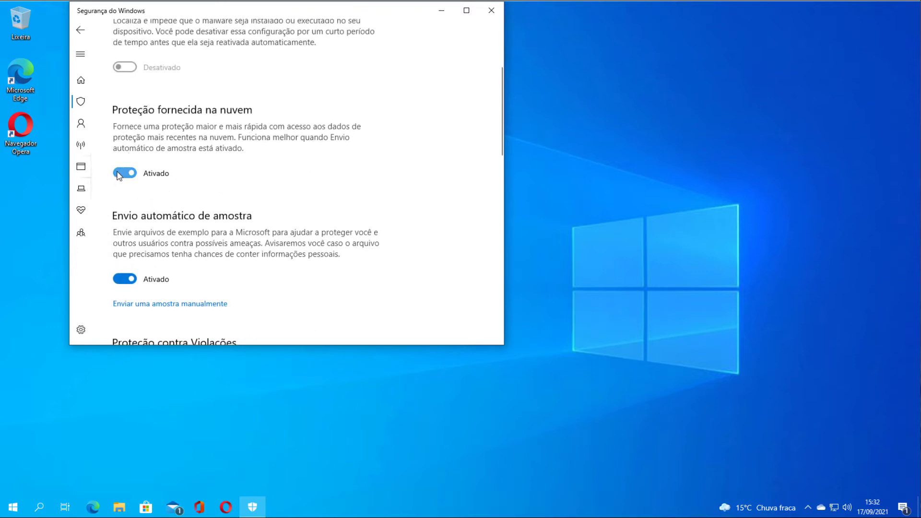
click(117, 172)
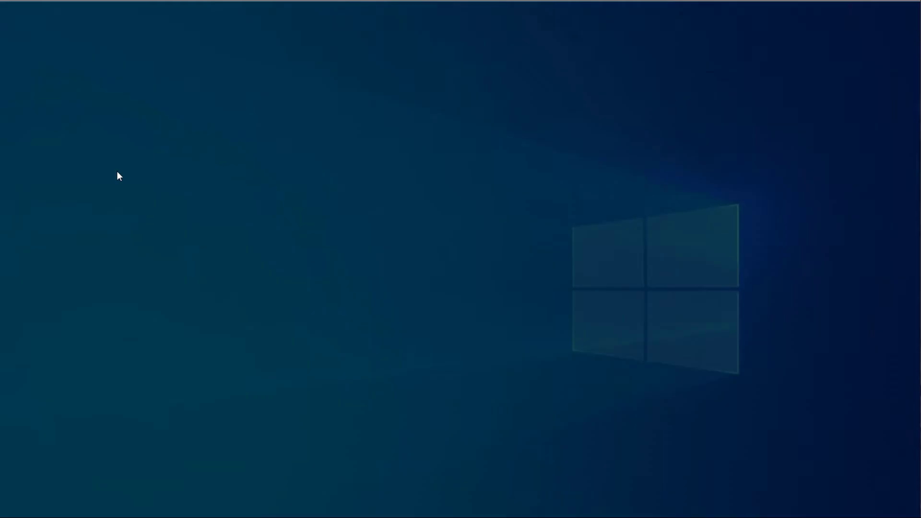
click(396, 322)
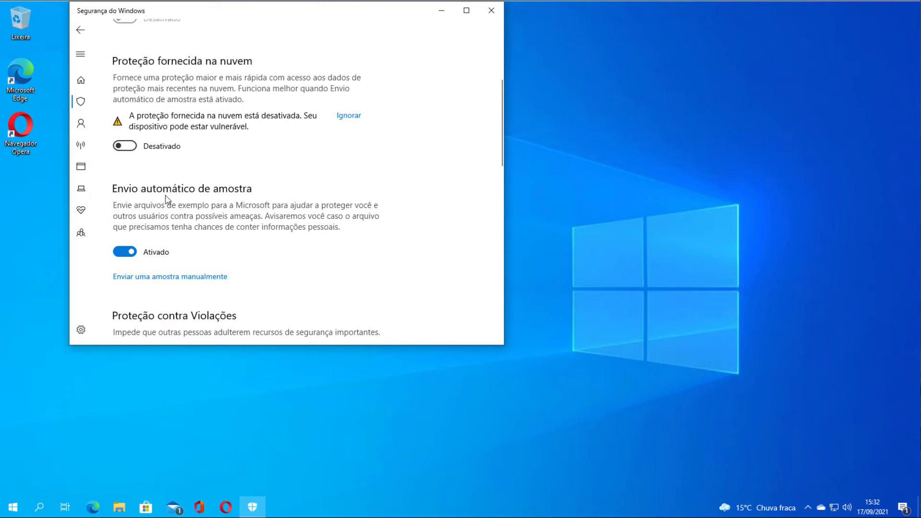
Turn off Envio automático de amostra, check the remaining protection settings, and close the security window
click(124, 251)
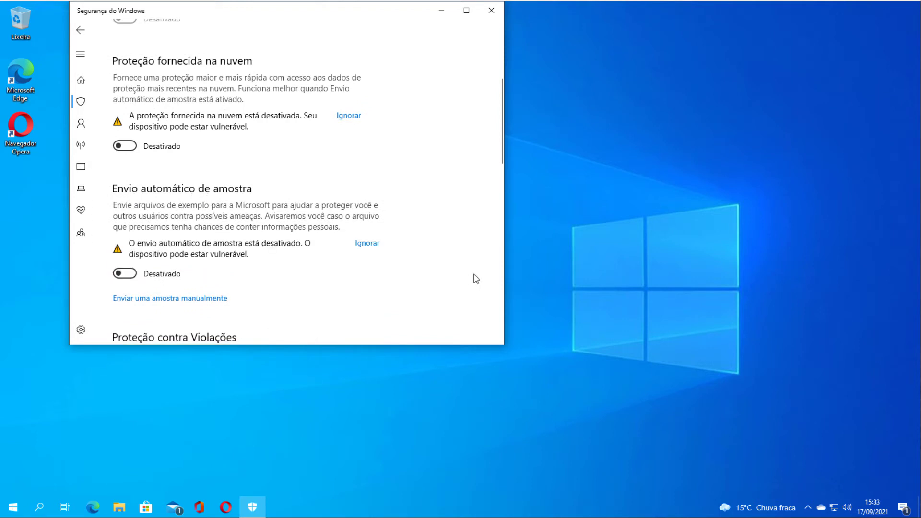
scroll(297, 259, down, 2)
scroll(302, 254, down, 6)
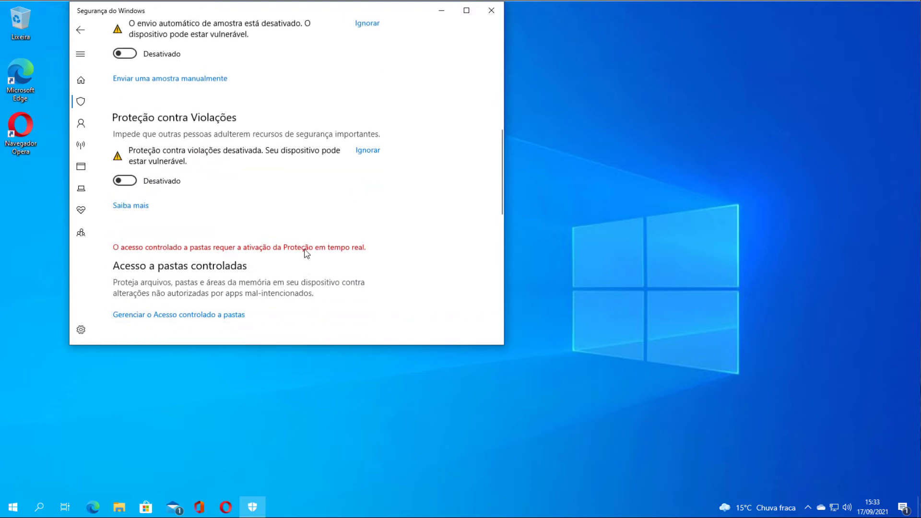
click(491, 11)
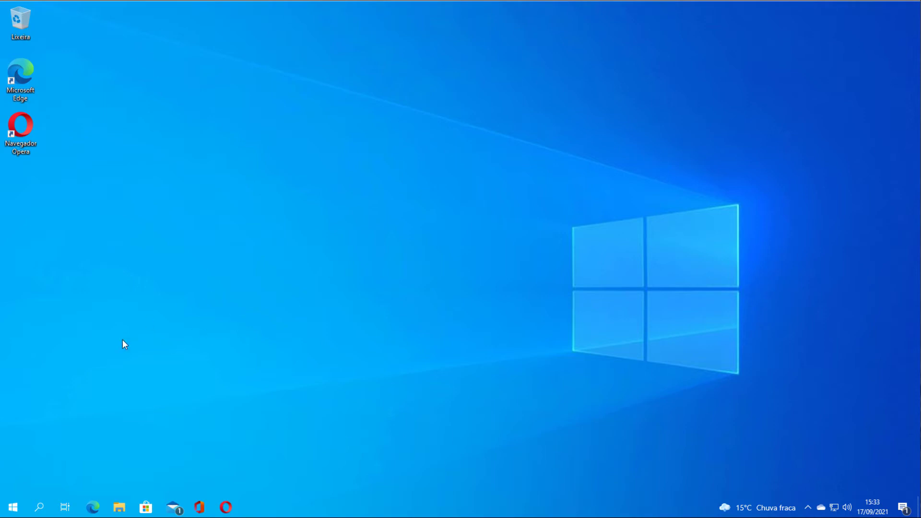
Restart the computer
right_click(10, 508)
mouse_move(166, 475)
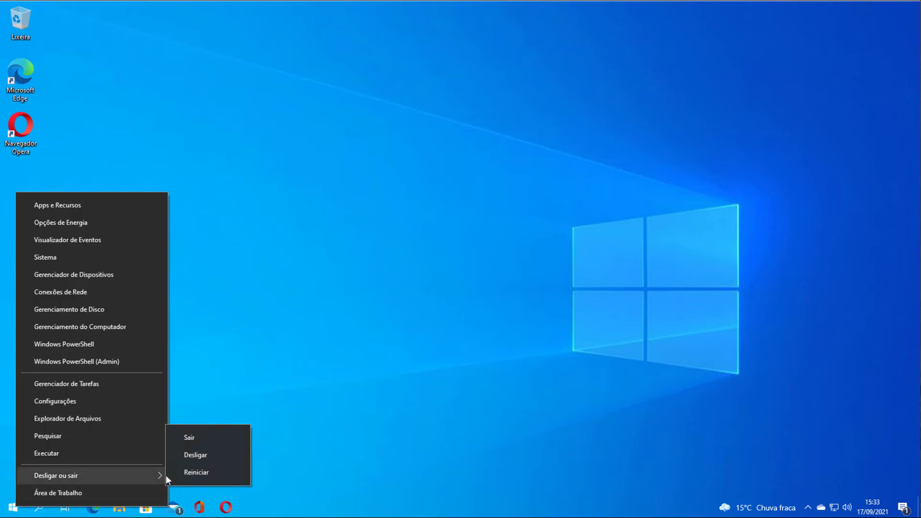
click(200, 471)
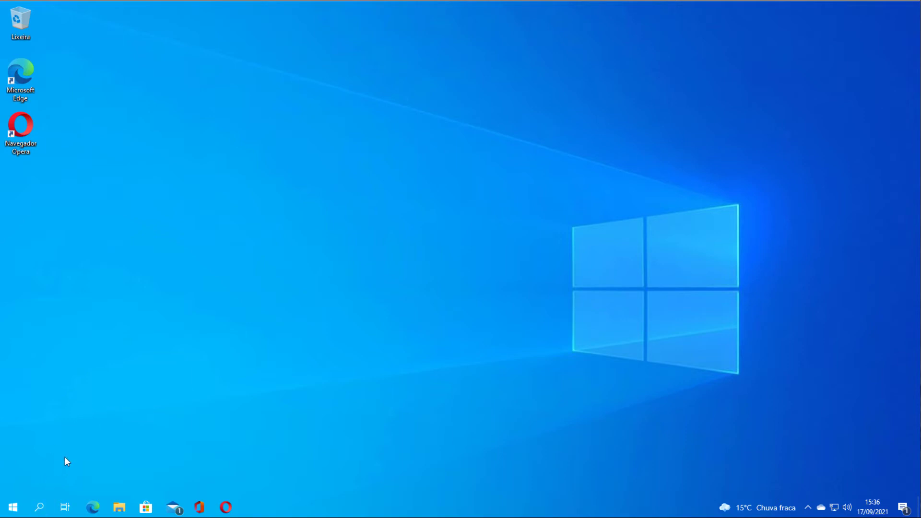
Search Windows for "prote", open Proteção contra vírus e ameaças, and go to its Gerenciar configurações page
click(40, 510)
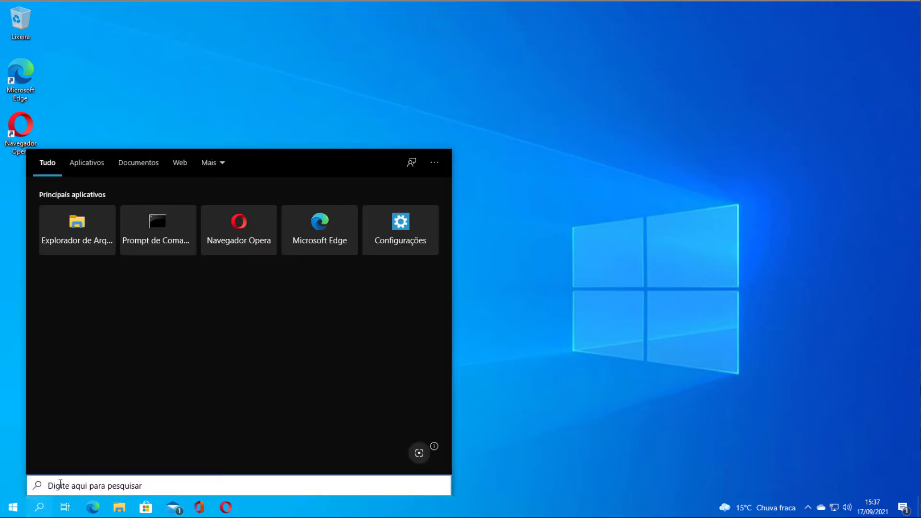
text(prote)
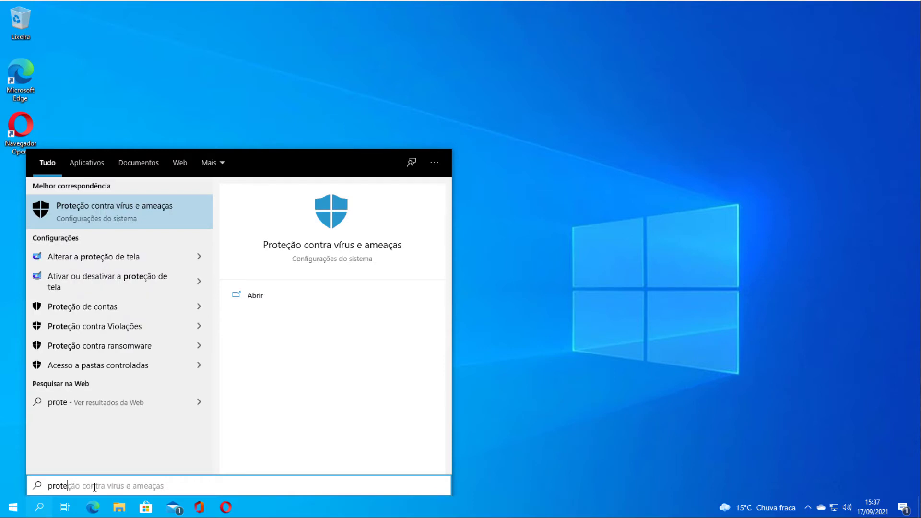
click(329, 249)
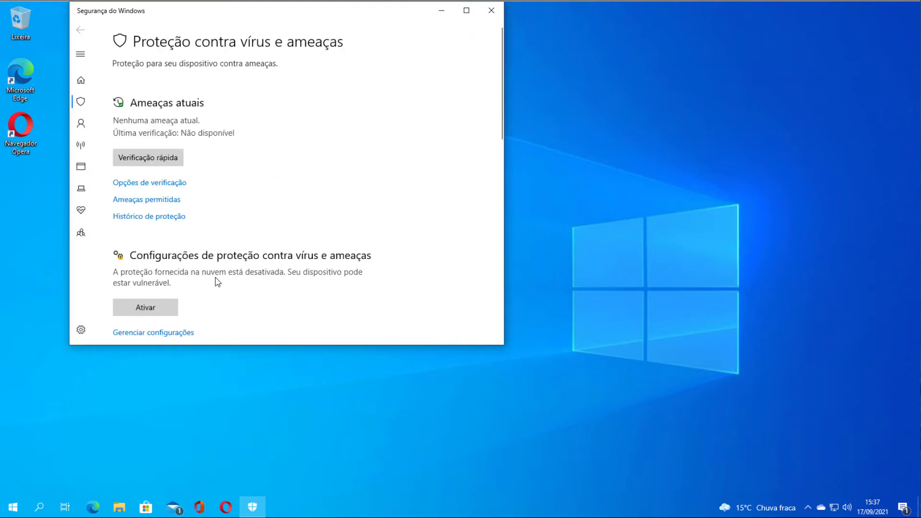
scroll(216, 281, down, 3)
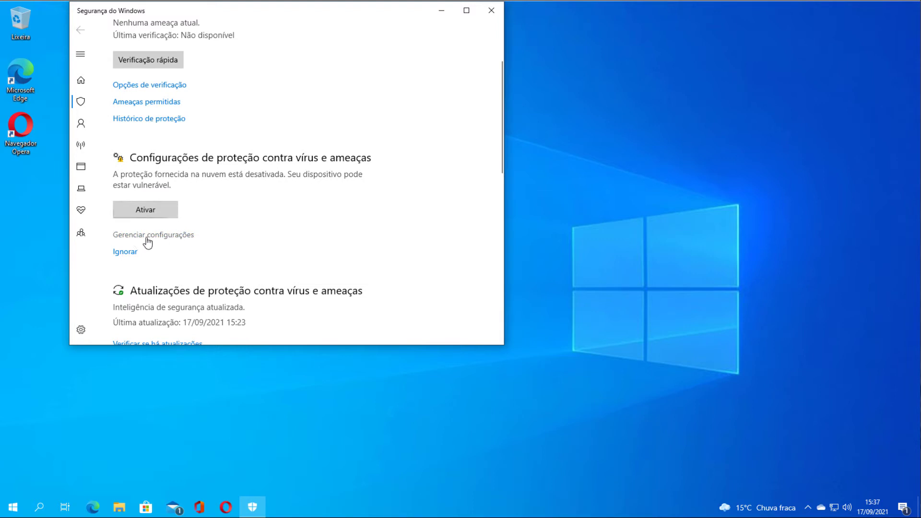
click(163, 241)
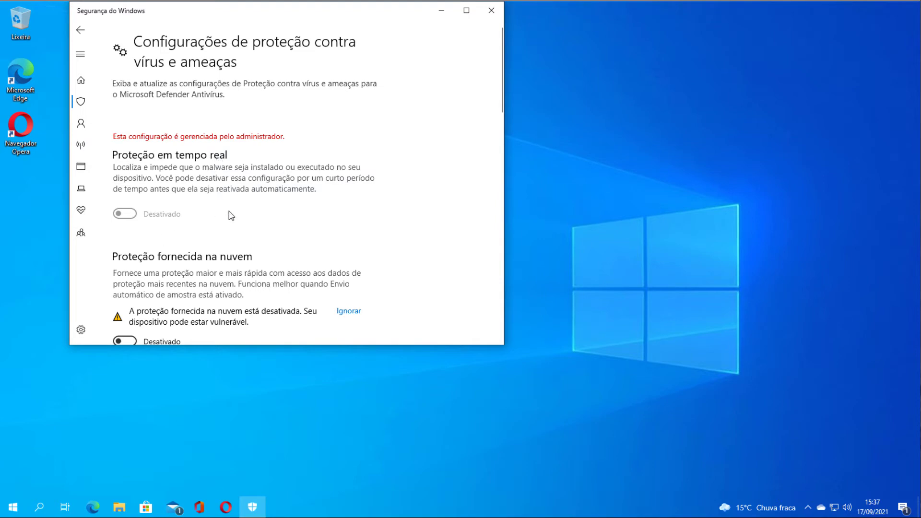
Check the real-time, cloud, sample submission and tamper protection states after the restart, and close the security window
scroll(232, 214, down, 3)
scroll(231, 215, down, 5)
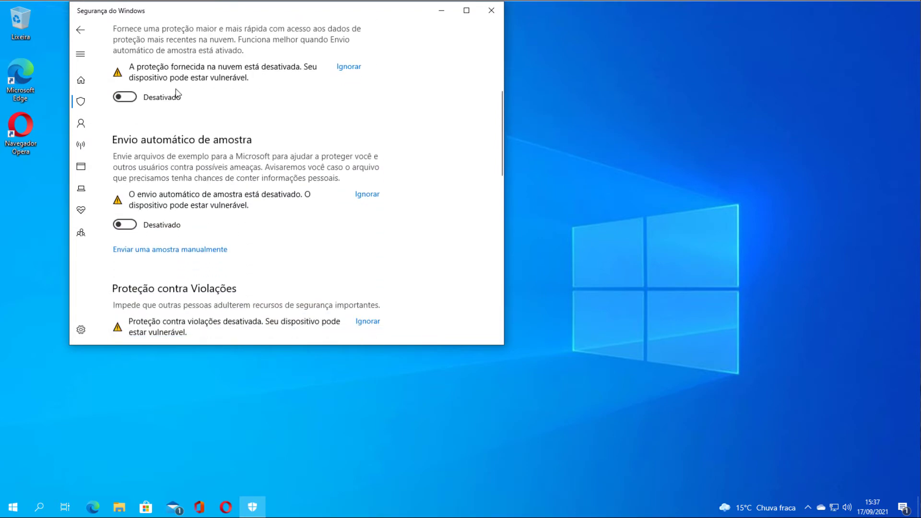
scroll(273, 230, down, 7)
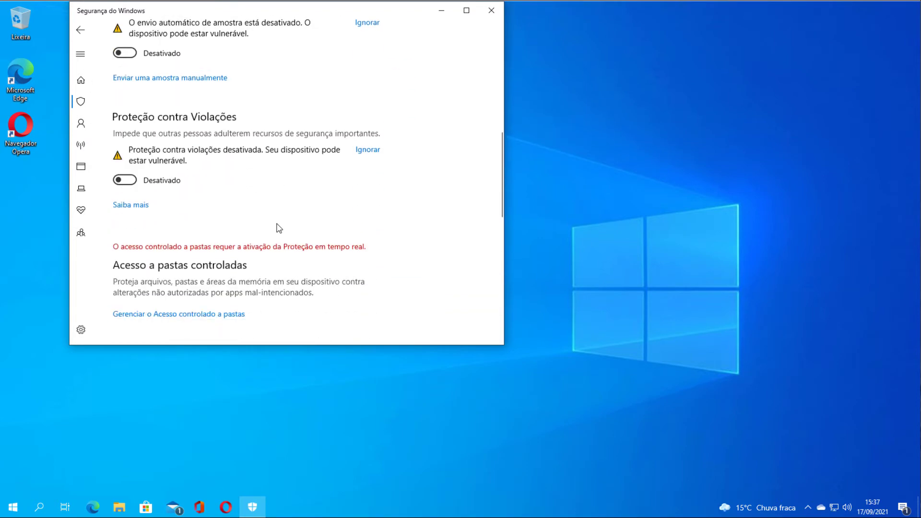
scroll(378, 282, down, 3)
scroll(326, 186, up, 15)
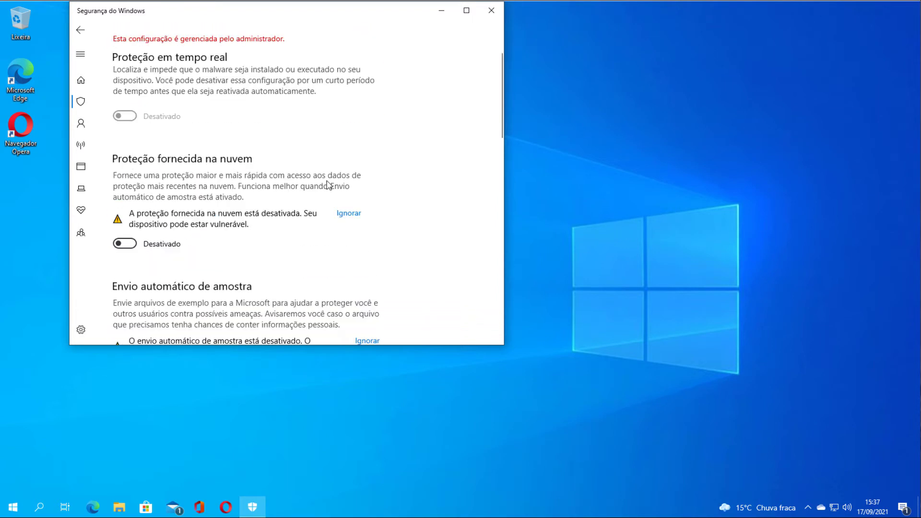
scroll(452, 245, up, 3)
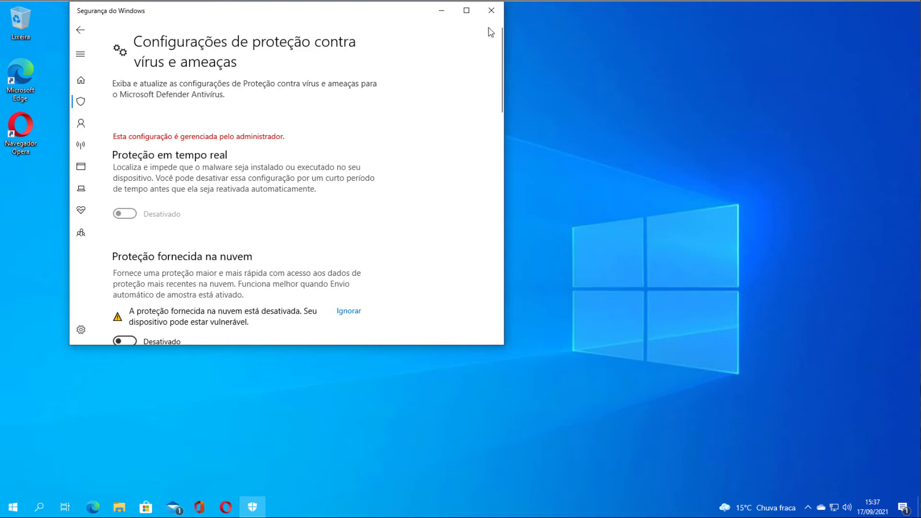
click(491, 11)
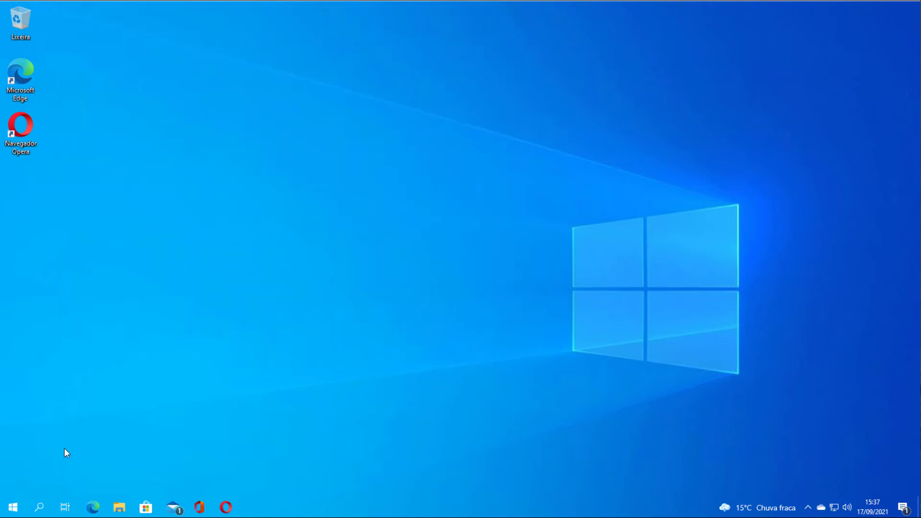
Run gpedit.msc again, maximize the Local Group Policy Editor, and widen its tree to show the full folder names
key(super+r)
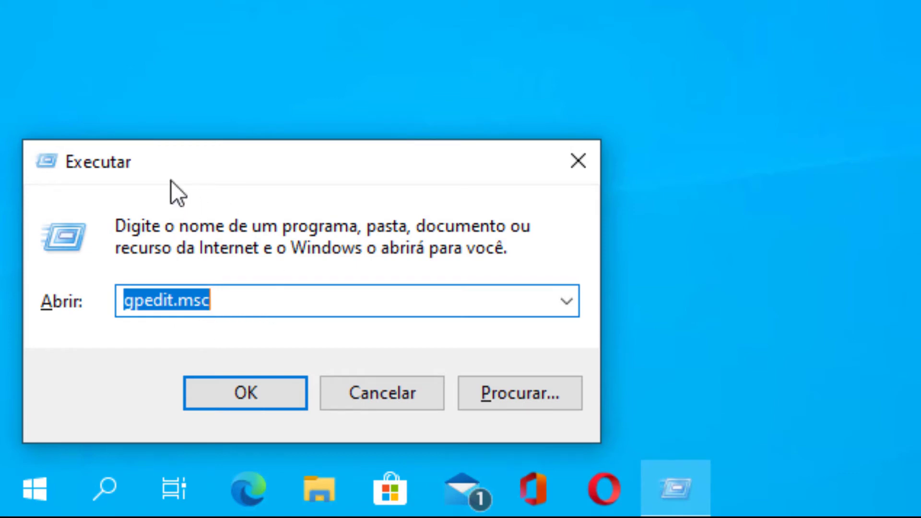
click(245, 398)
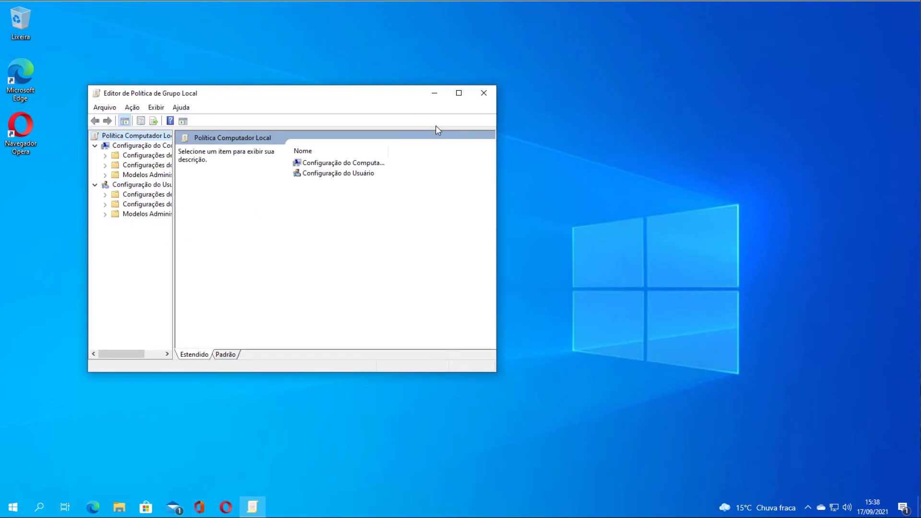
click(458, 93)
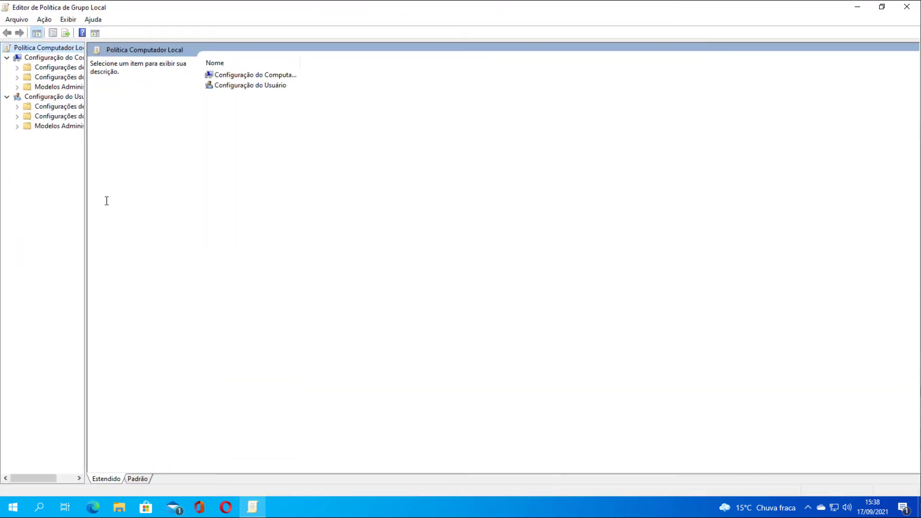
drag(86, 196, 143, 195)
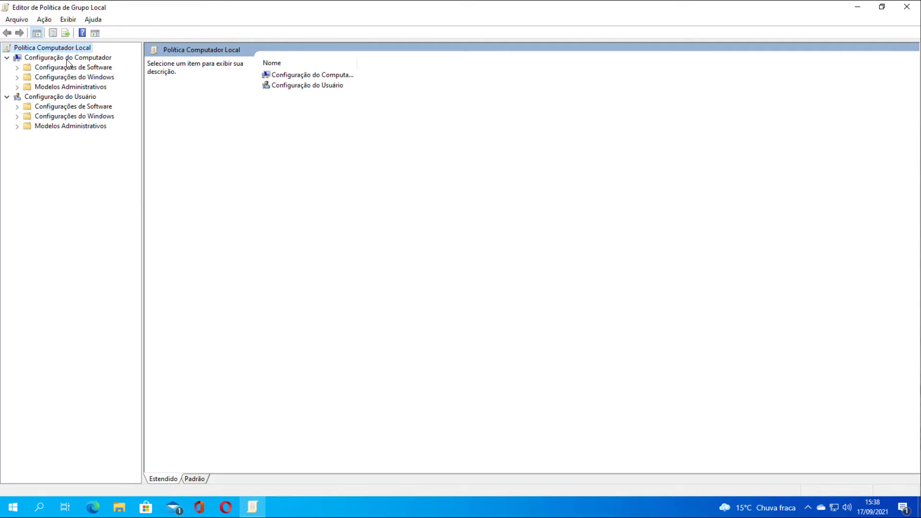
Open the computer policy folder Proteção em tempo real under Modelos Administrativos, Componentes do Windows, Microsoft Defender Antivírus
click(18, 87)
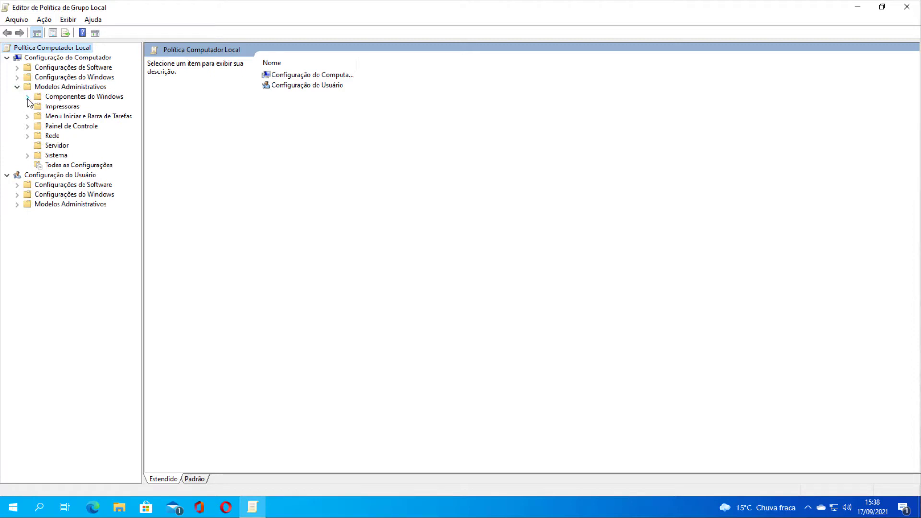
click(27, 97)
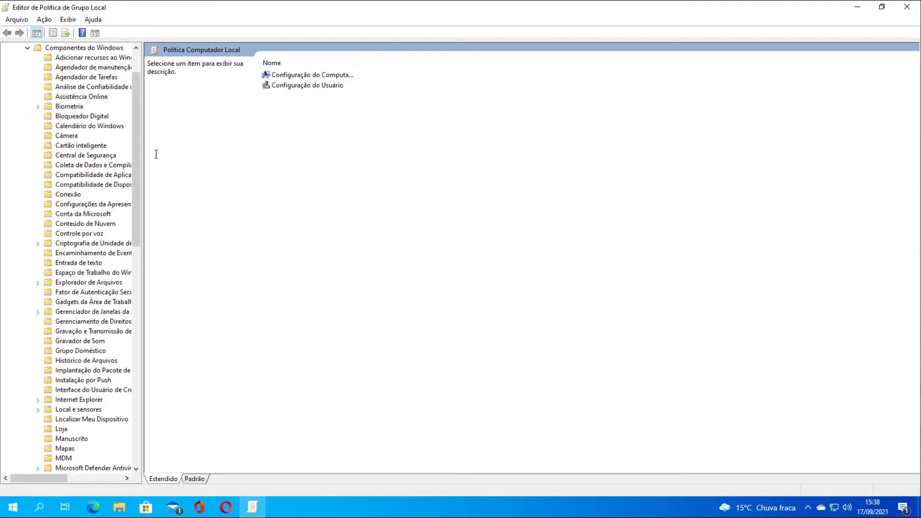
drag(137, 148, 139, 238)
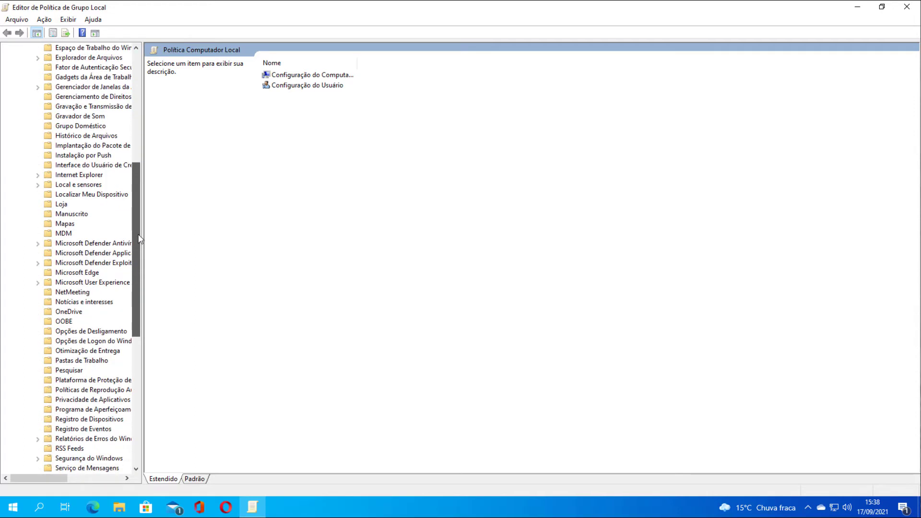
double_click(97, 245)
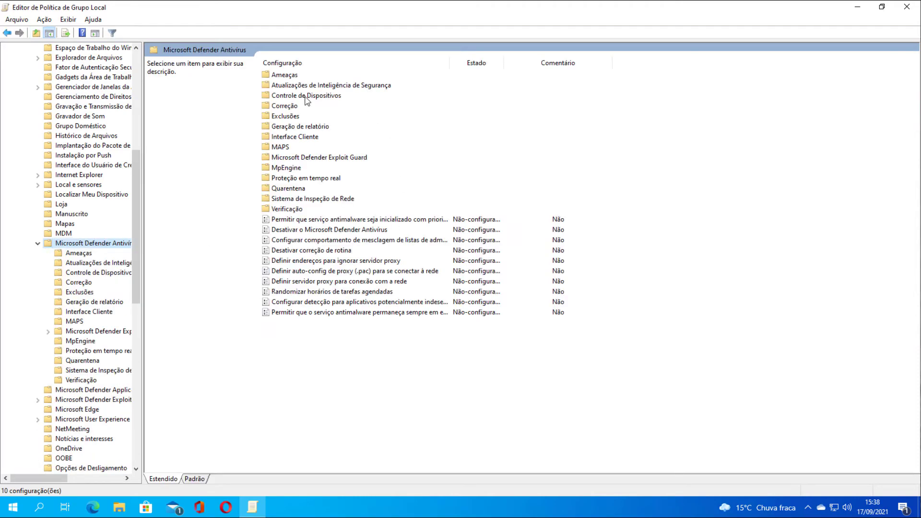
double_click(275, 182)
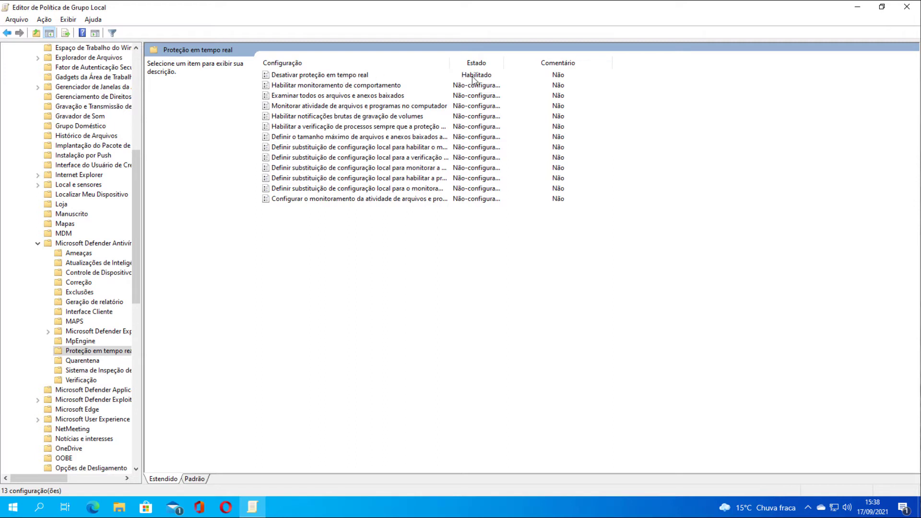
Set the policy "Desativar proteção em tempo real" to Não Configurado, apply it, and close the policy editor
click(289, 77)
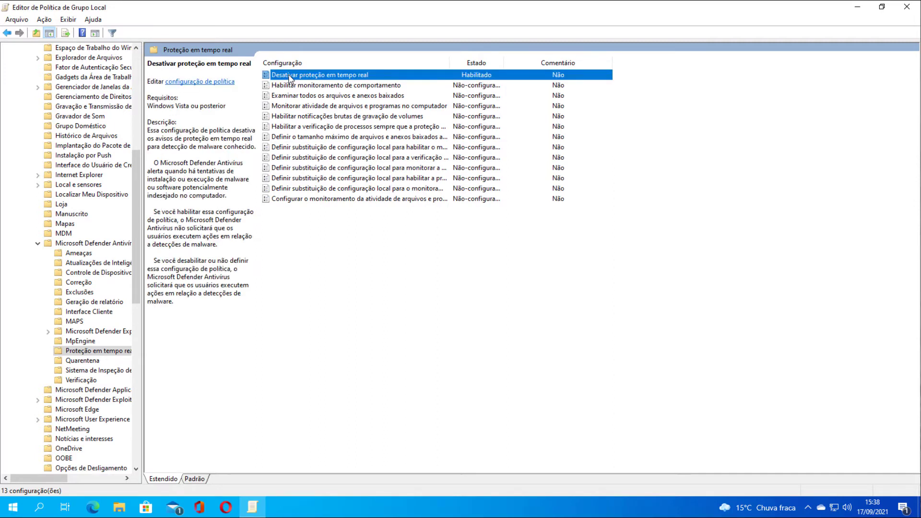
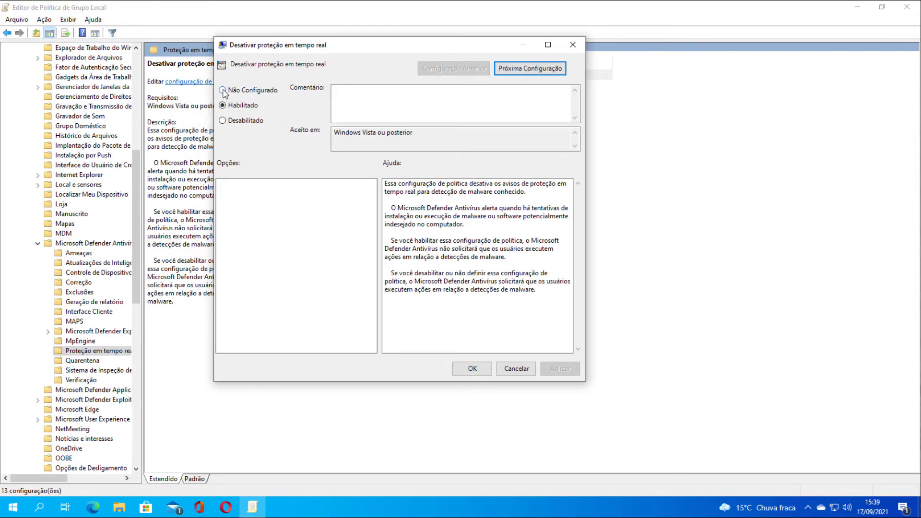
click(223, 90)
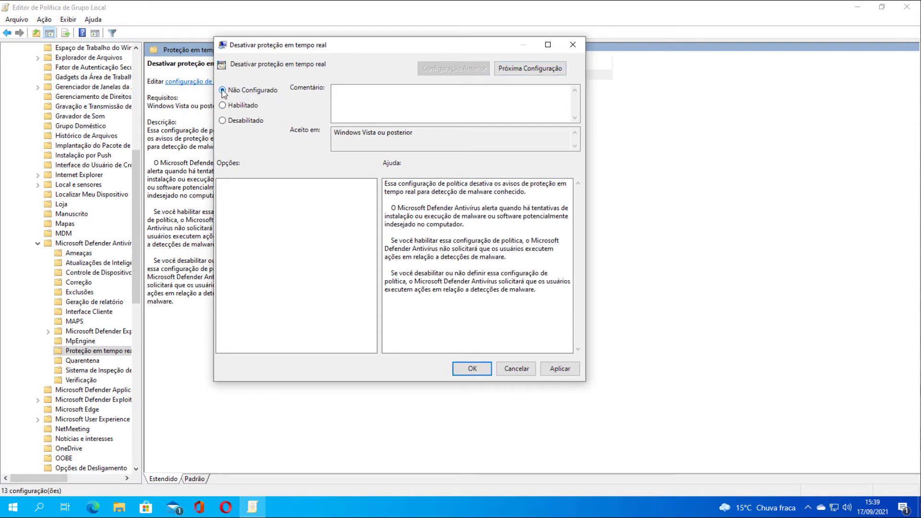
click(557, 368)
click(472, 369)
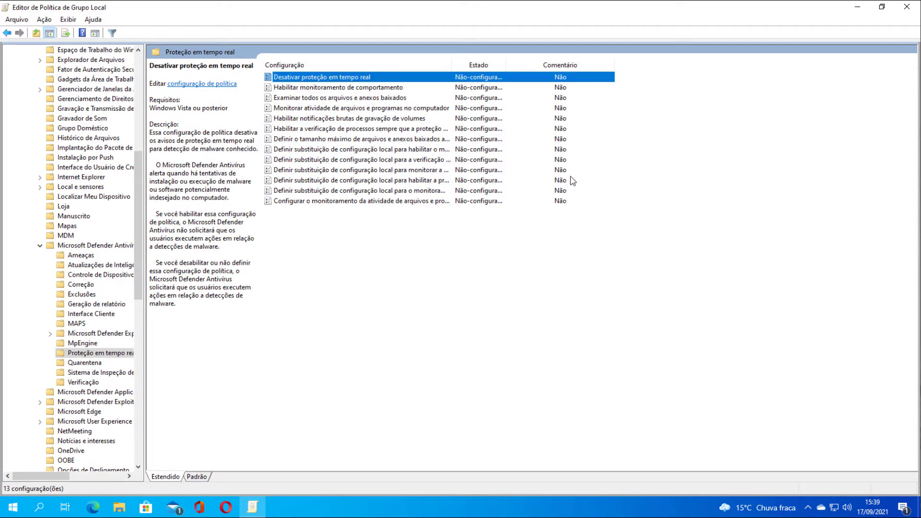
click(906, 7)
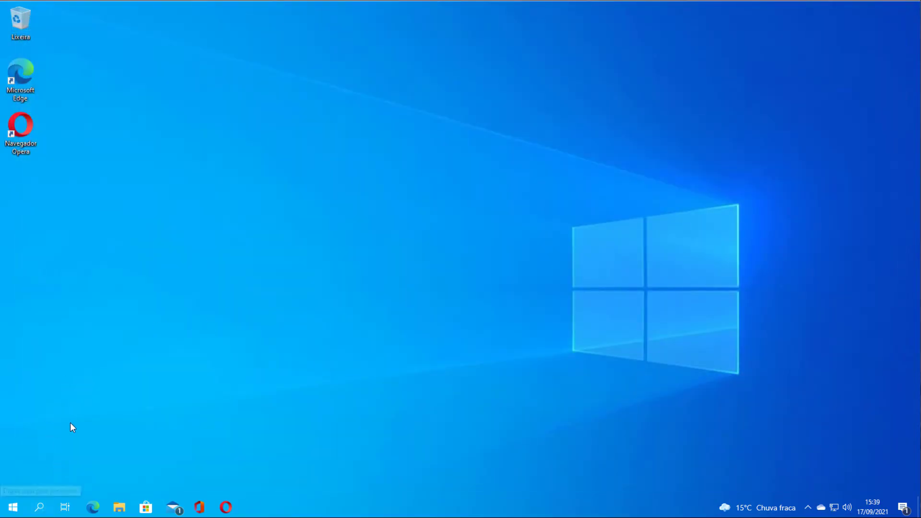
Open Proteção contra vírus e ameaças from the Windows search and go to its protection management settings
click(41, 507)
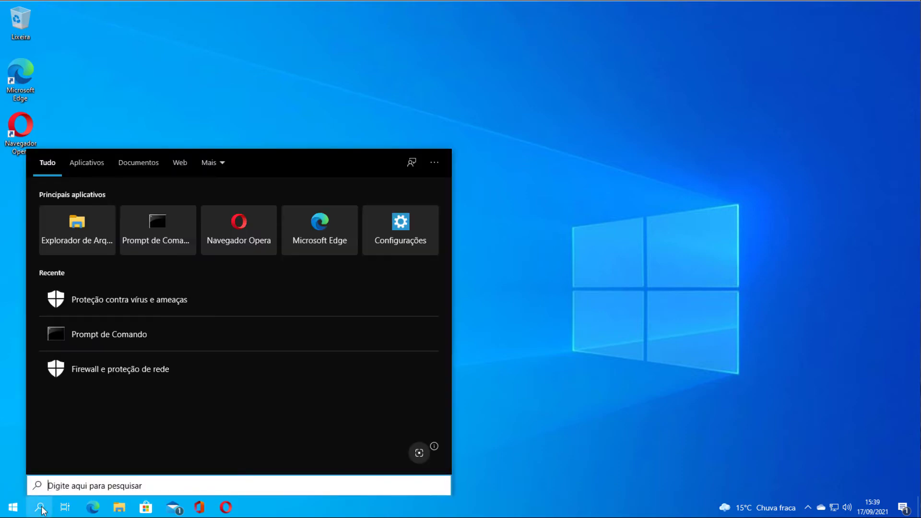
click(109, 300)
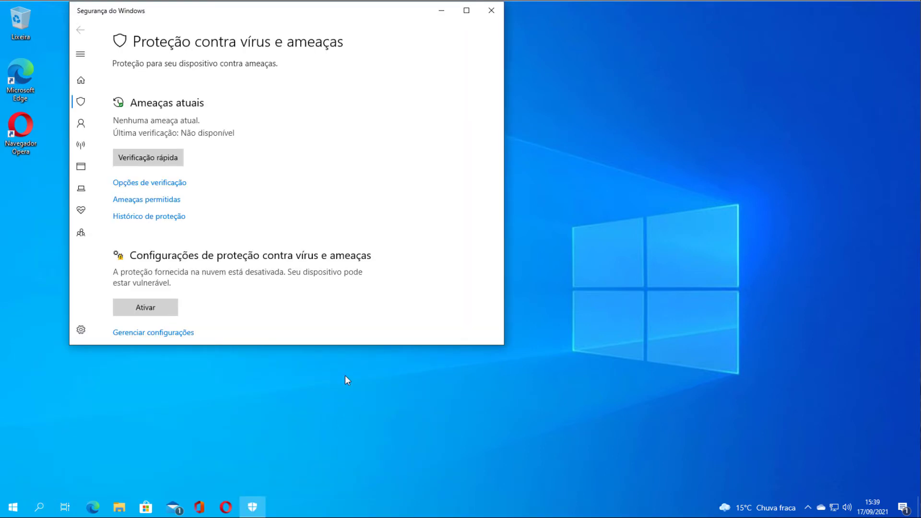
scroll(247, 246, down, 2)
click(177, 235)
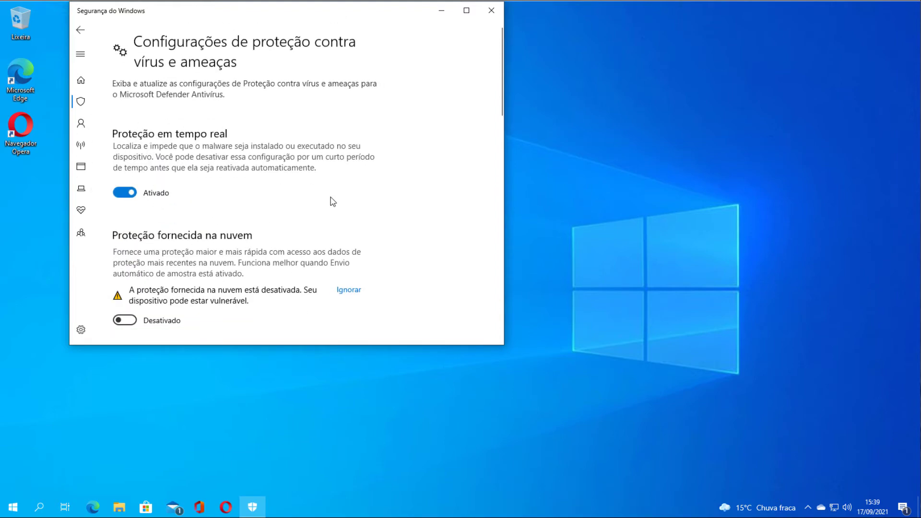
Turn on Proteção fornecida na nuvem, allowing the security app to make changes, and turn on Envio automático de amostra
scroll(332, 219, down, 3)
click(125, 174)
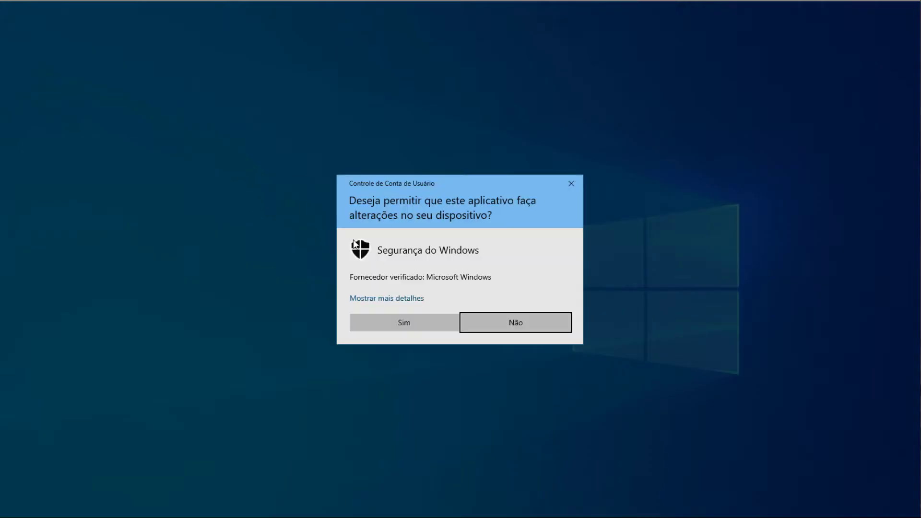
click(396, 324)
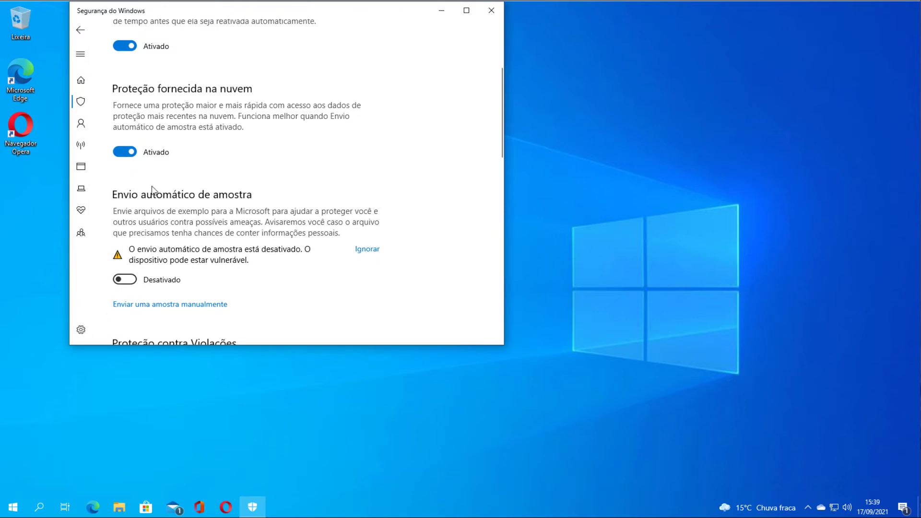
click(126, 281)
Turn on Proteção contra Violações and close the Windows security window
scroll(287, 278, down, 3)
scroll(292, 276, down, 2)
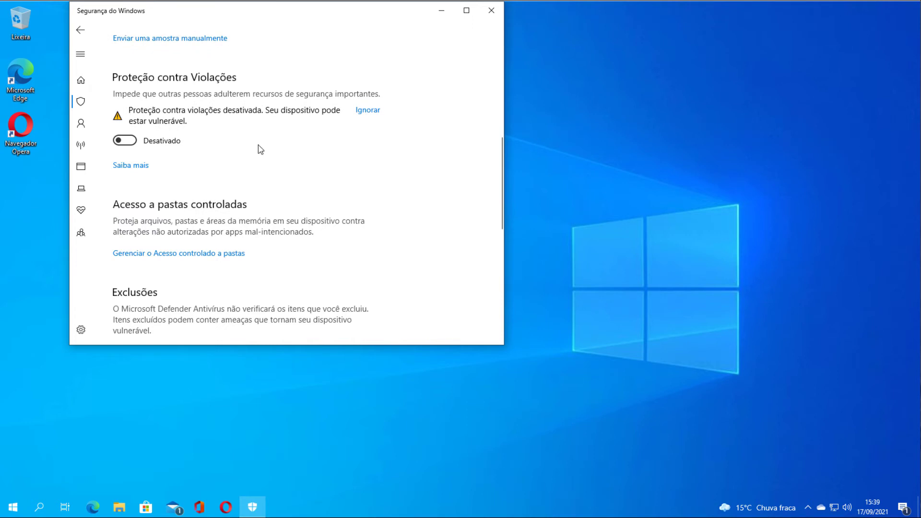
click(132, 141)
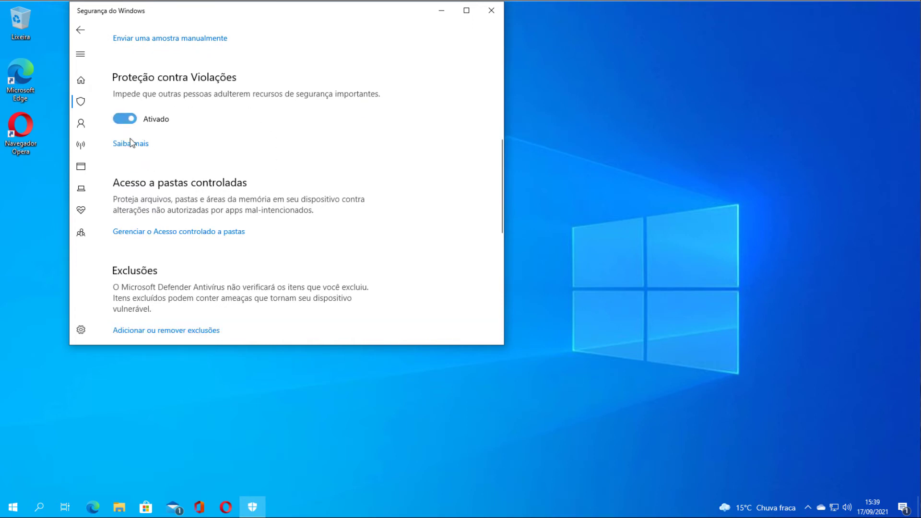
scroll(312, 192, down, 3)
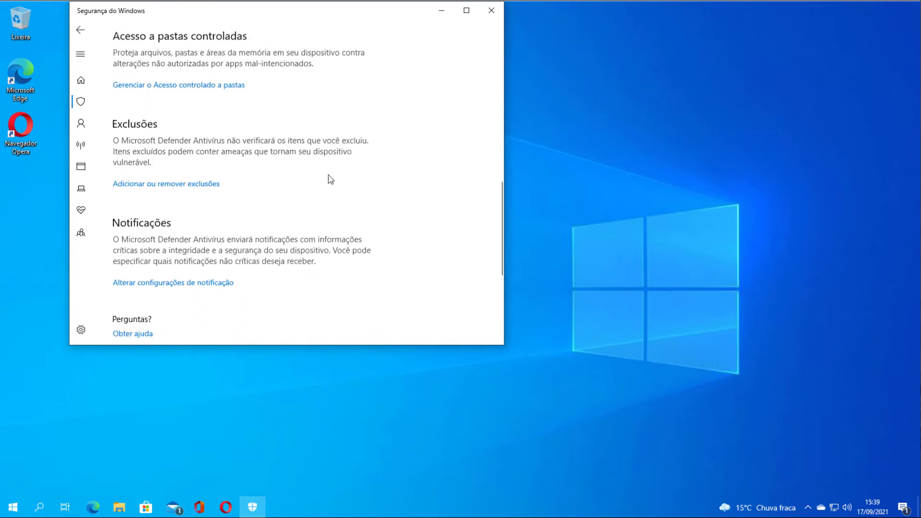
click(493, 10)
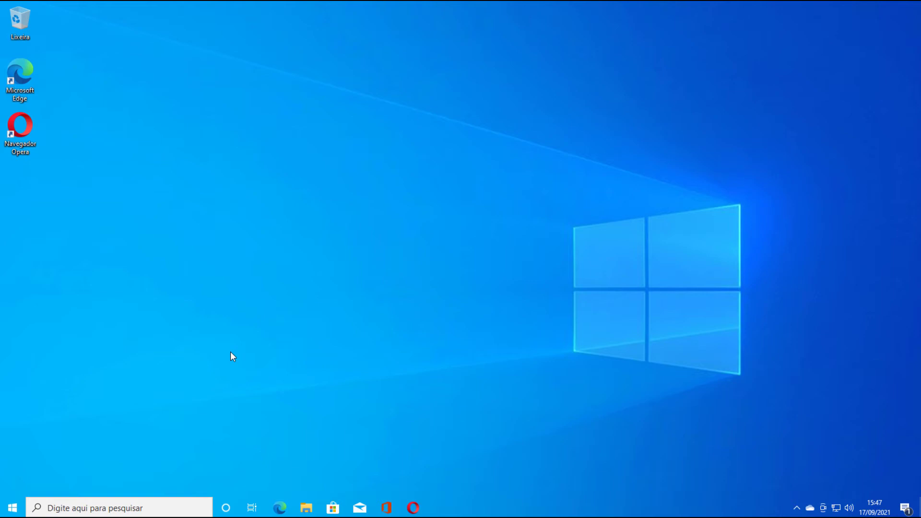
Run winver to check the installed Windows edition and version, and close the information window
key(super+r)
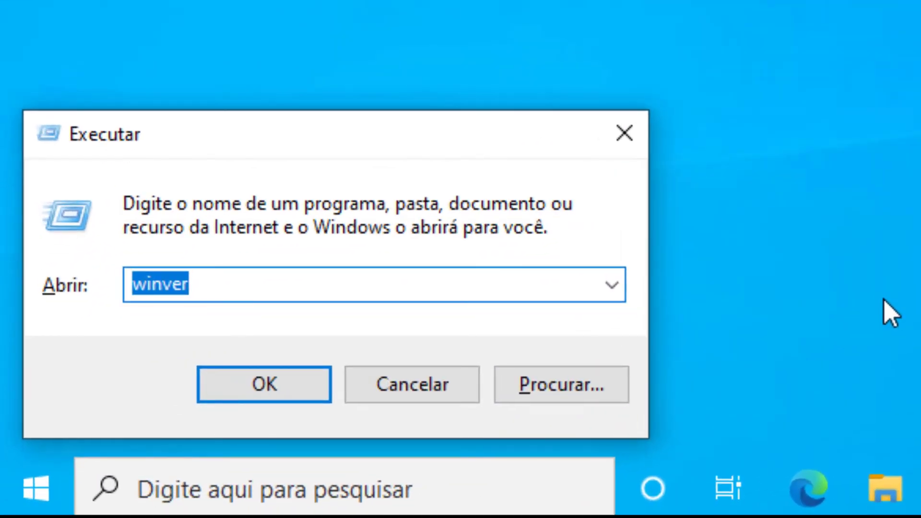
text(winver)
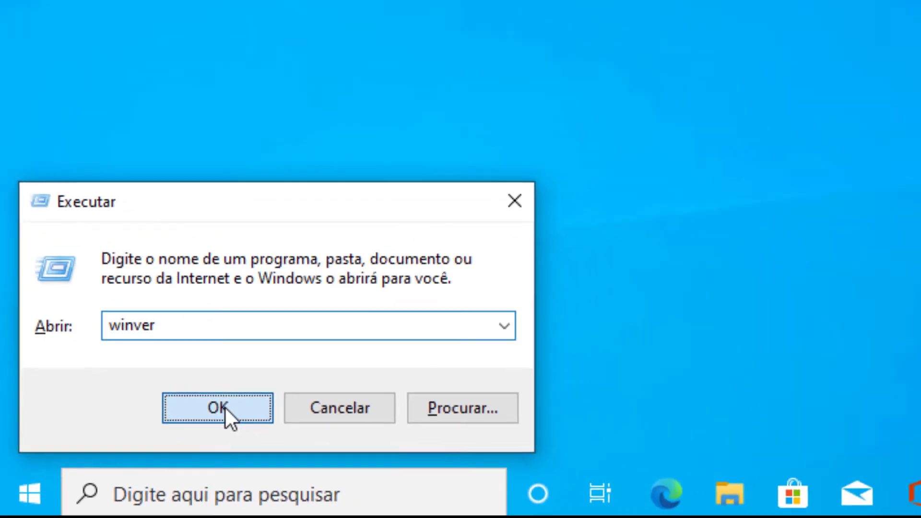
click(267, 385)
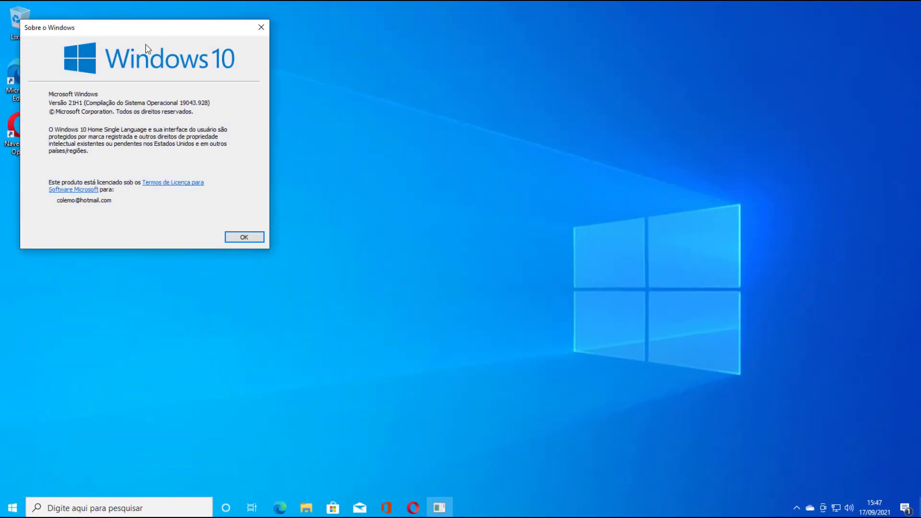
drag(135, 33, 294, 88)
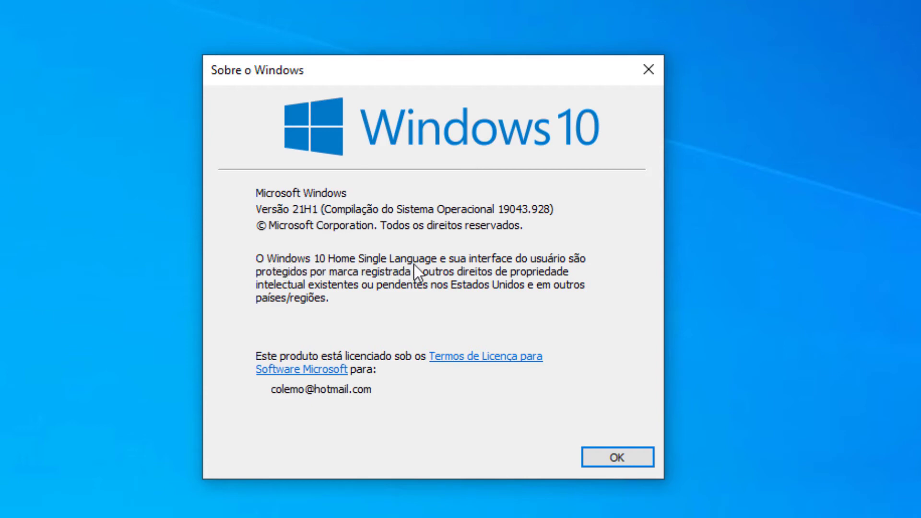
click(617, 458)
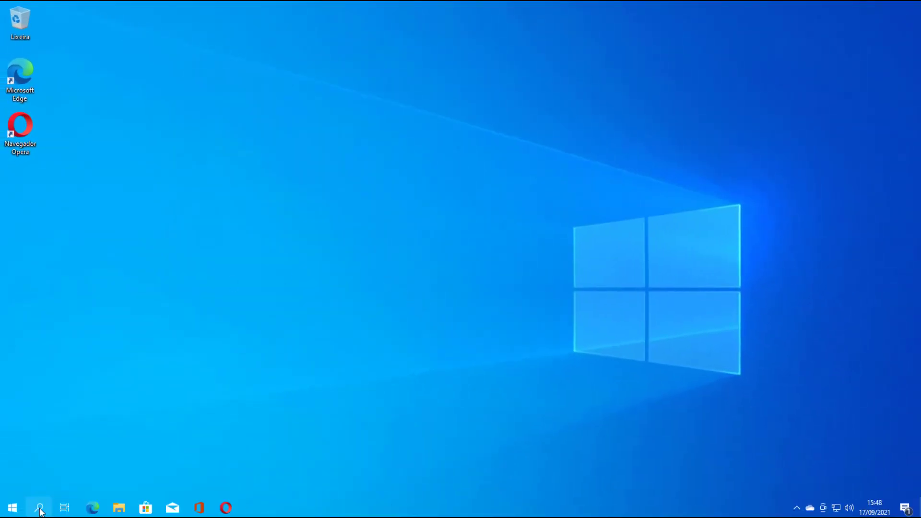
Search Windows for "Proteção contra", open Proteção contra vírus e ameaças, and go to its protection management settings
click(40, 508)
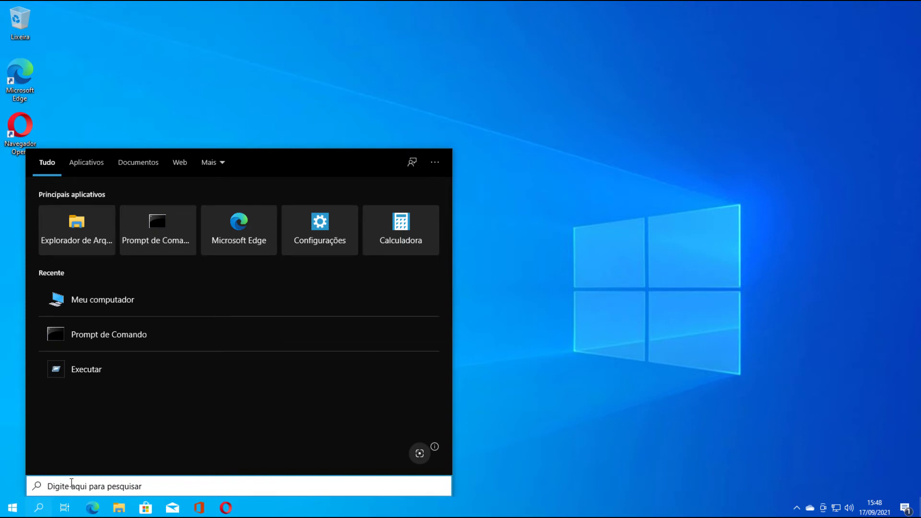
text(Proteção)
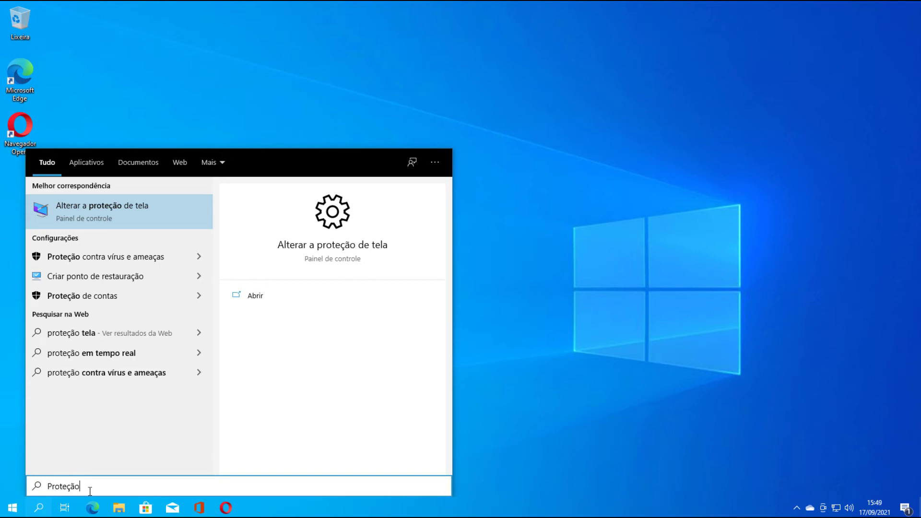
text( contr)
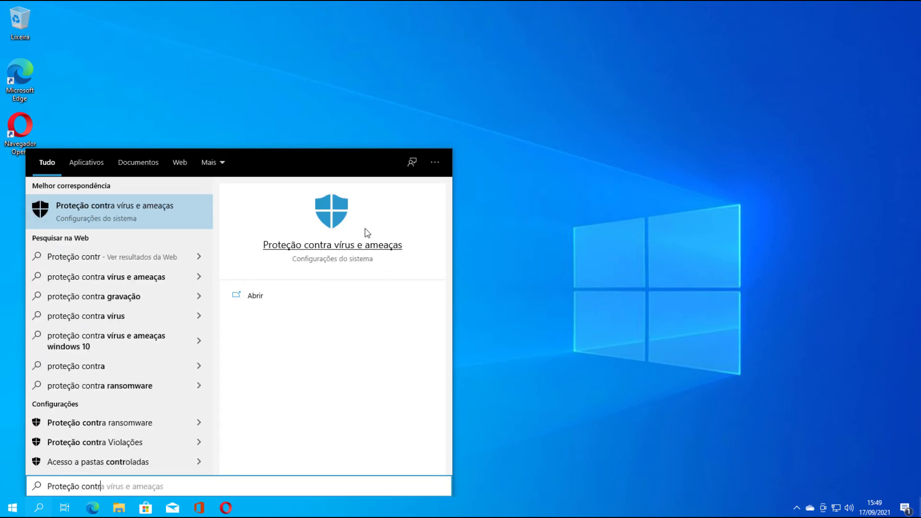
text(a)
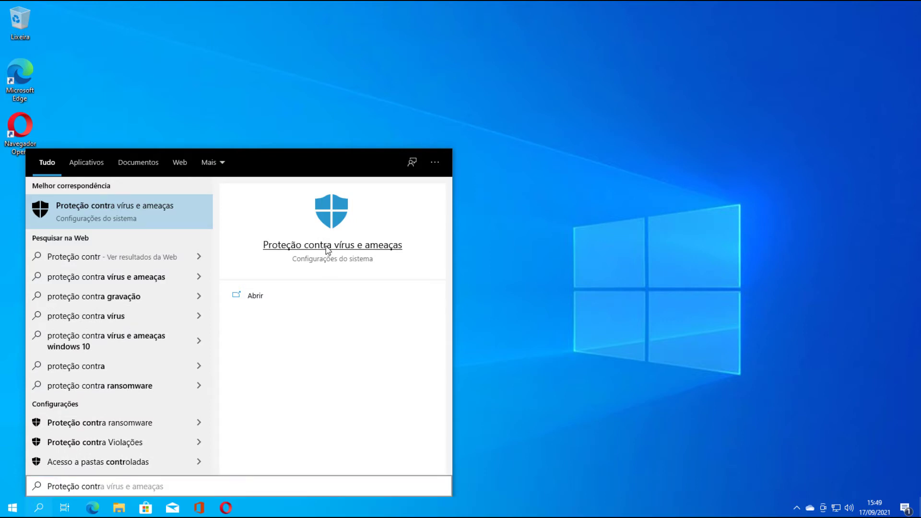
click(327, 249)
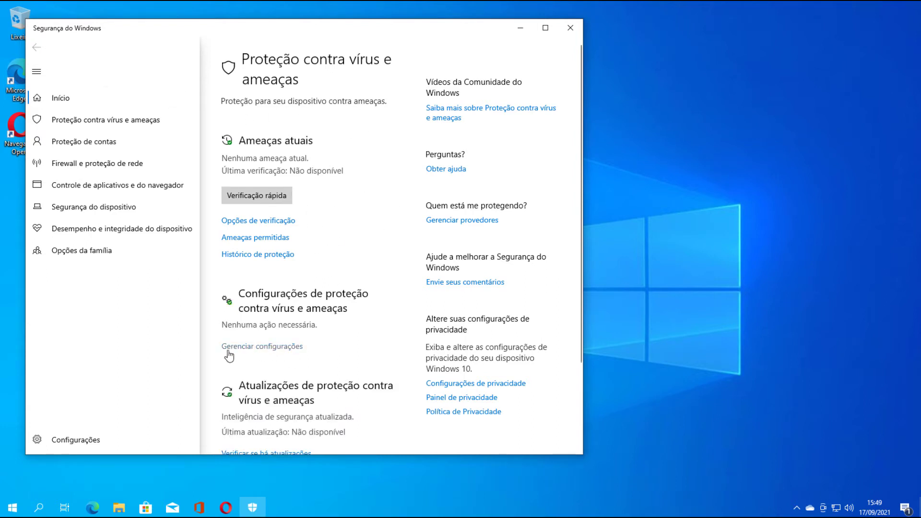
click(256, 348)
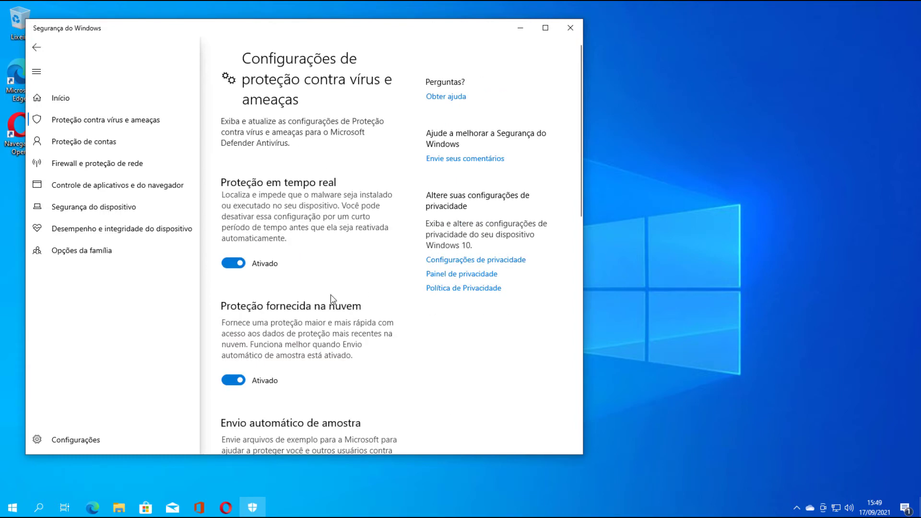
Turn off Proteção contra Violações and allow the security app to make changes to the device
scroll(343, 275, down, 3)
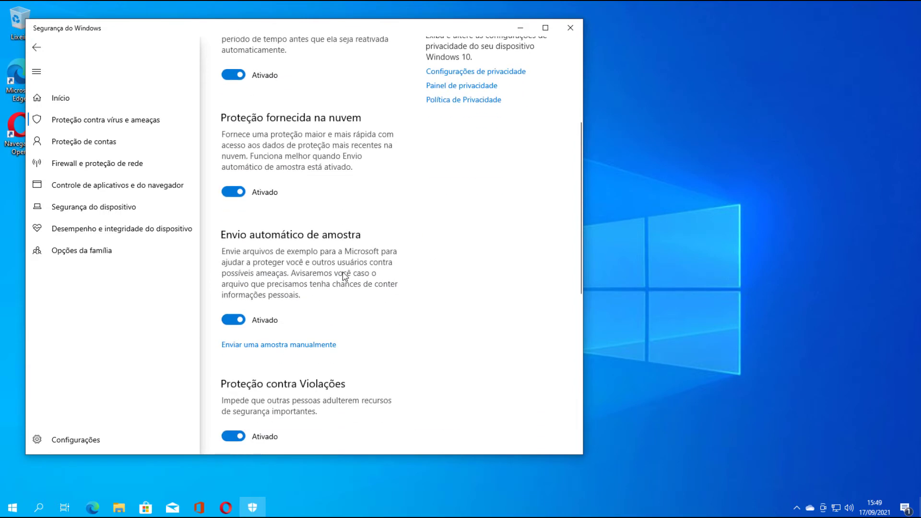
scroll(343, 275, down, 3)
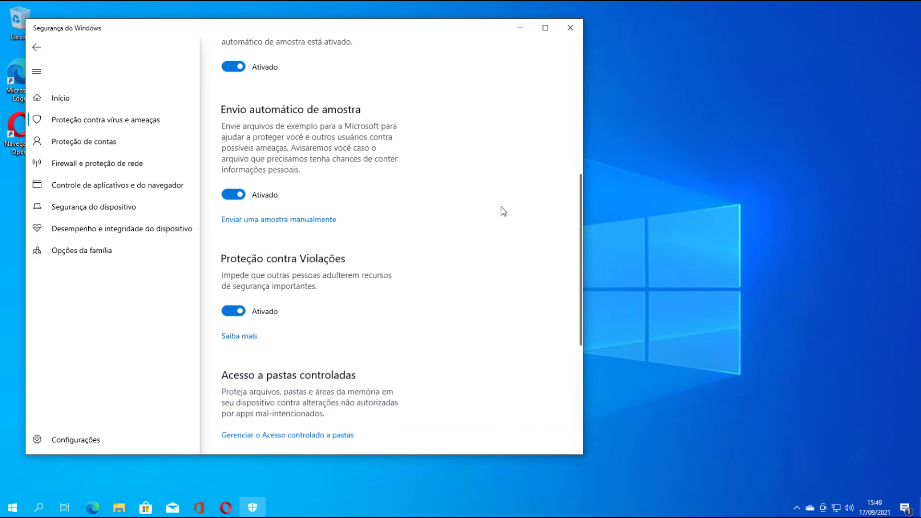
scroll(411, 277, down, 1)
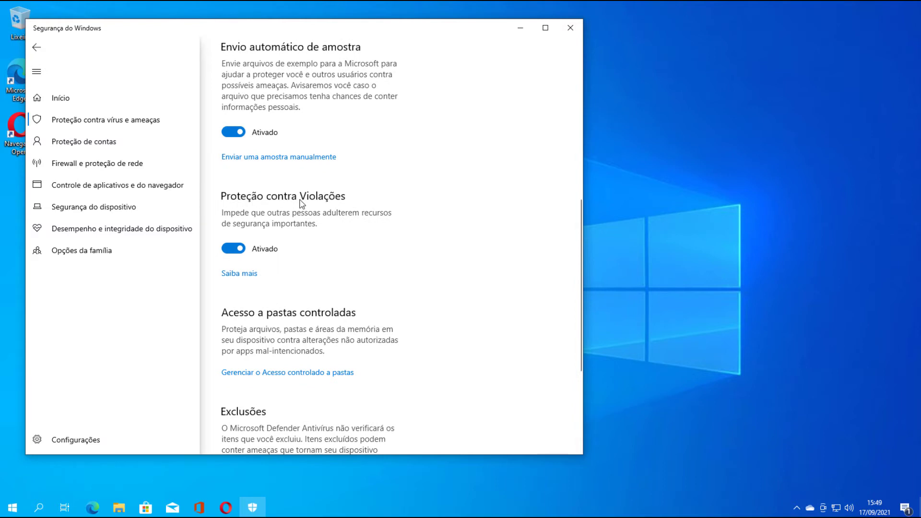
click(227, 250)
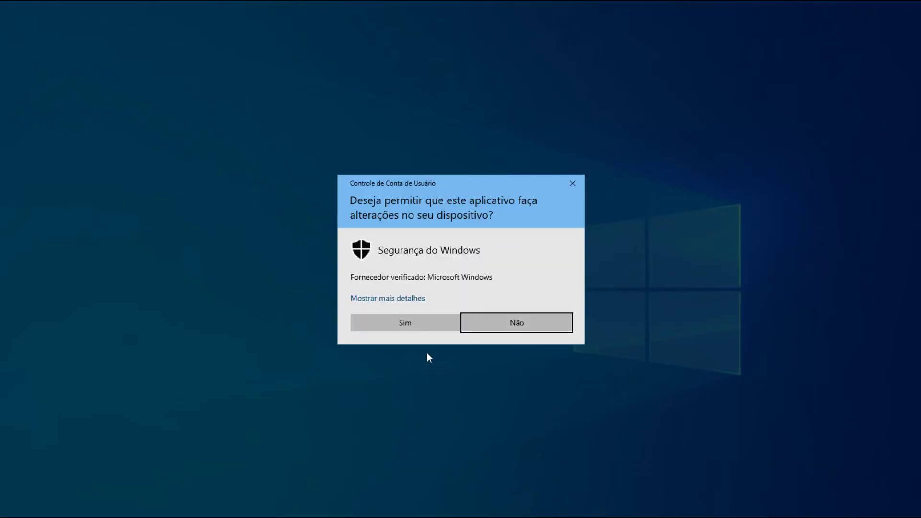
click(424, 326)
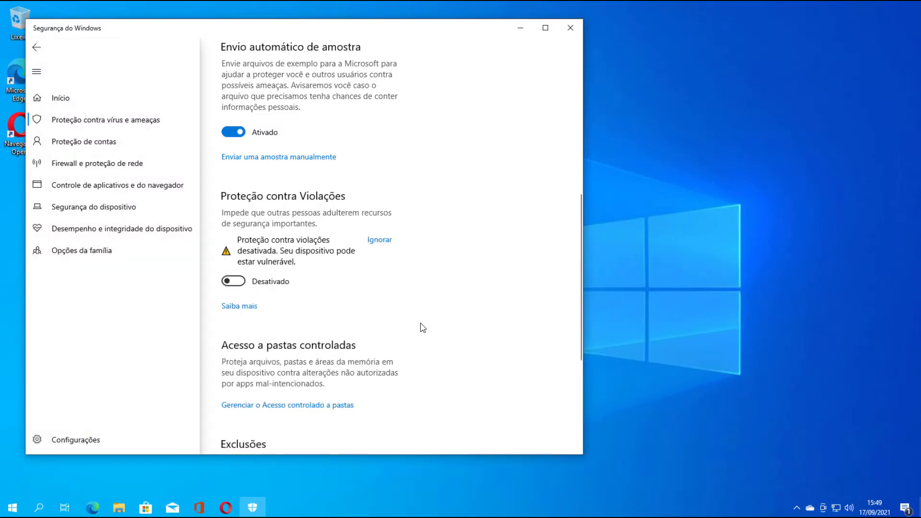
Review the states of the real-time, cloud, sample submission and tamper protections, and close the security window
scroll(468, 340, up, 5)
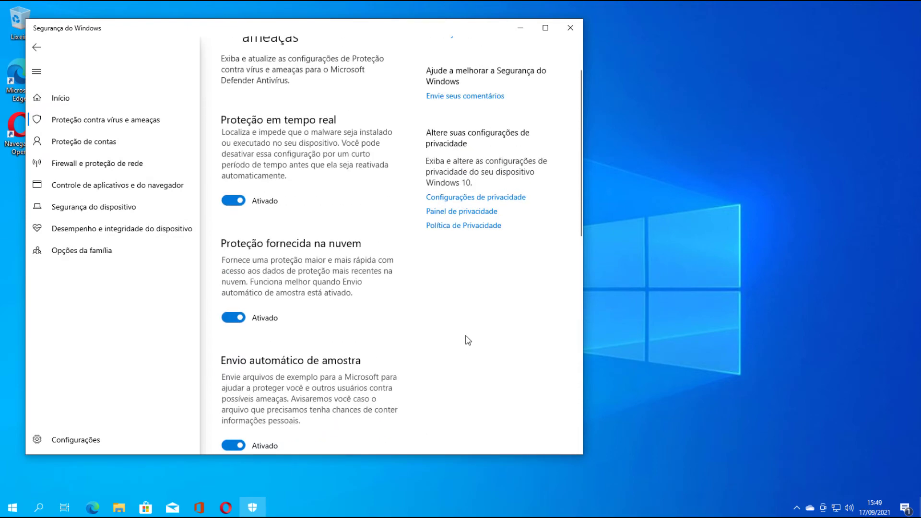
scroll(461, 349, down, 2)
scroll(461, 349, down, 2)
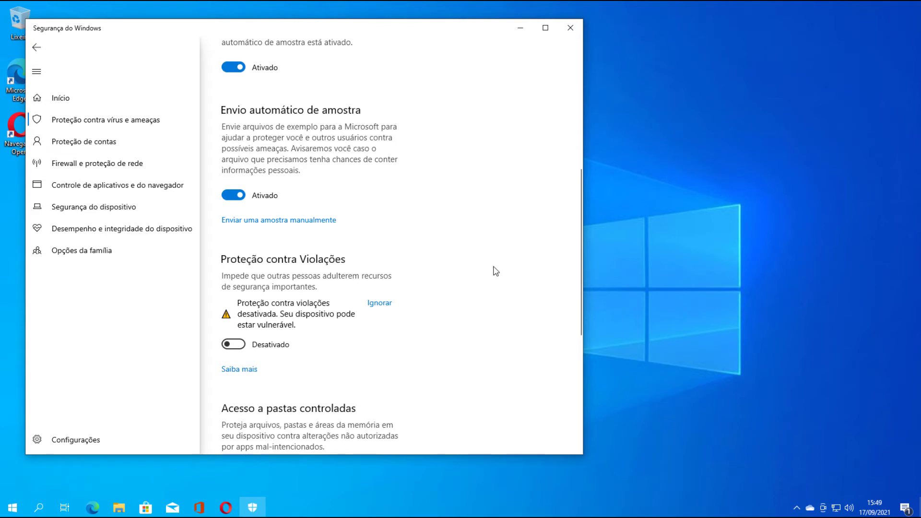
scroll(497, 272, up, 2)
scroll(497, 272, up, 3)
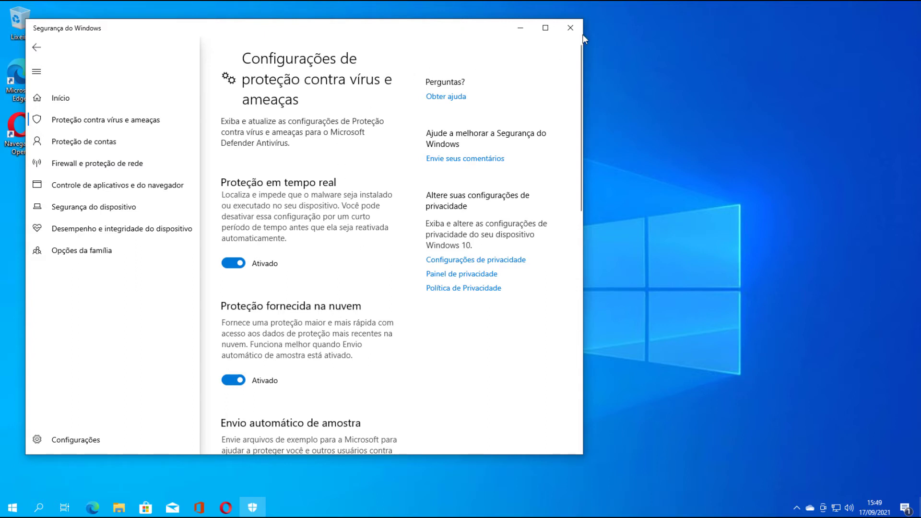
click(571, 28)
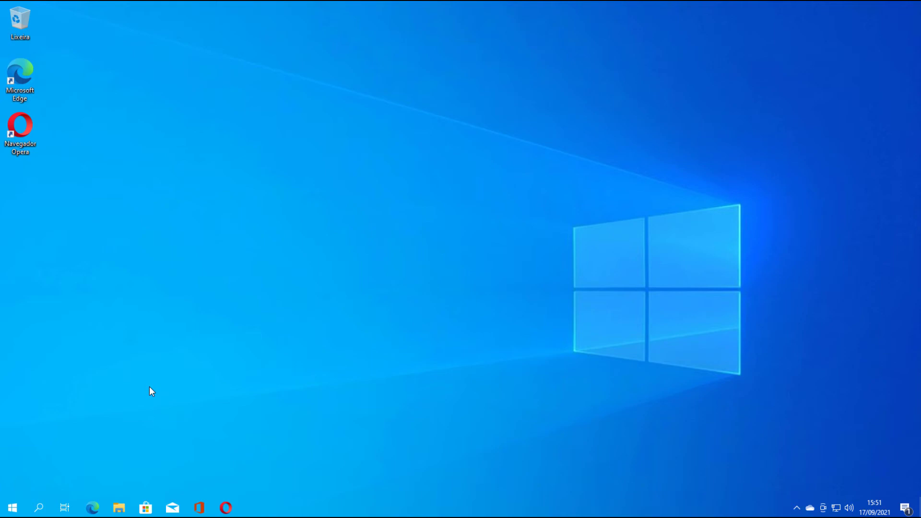
Run regedit and allow the Registry Editor to make changes to the device
key(super+r)
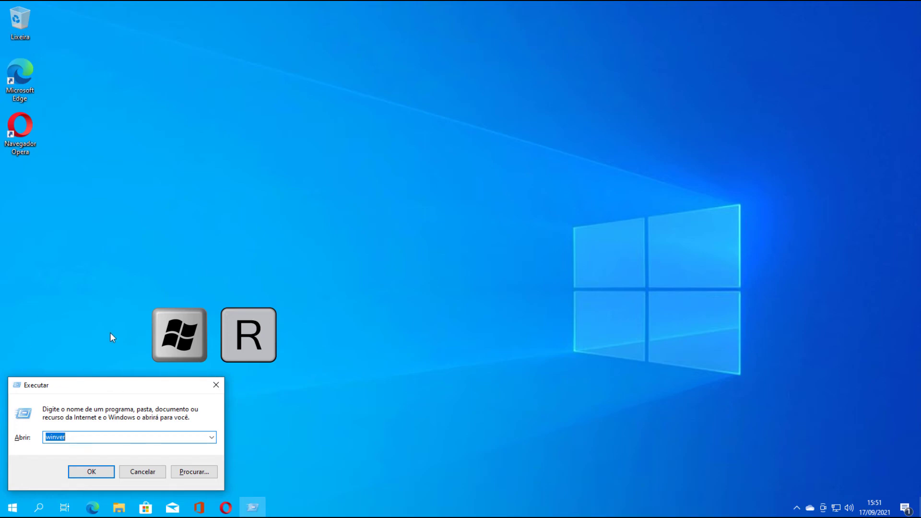
click(73, 437)
drag(72, 437, 44, 437)
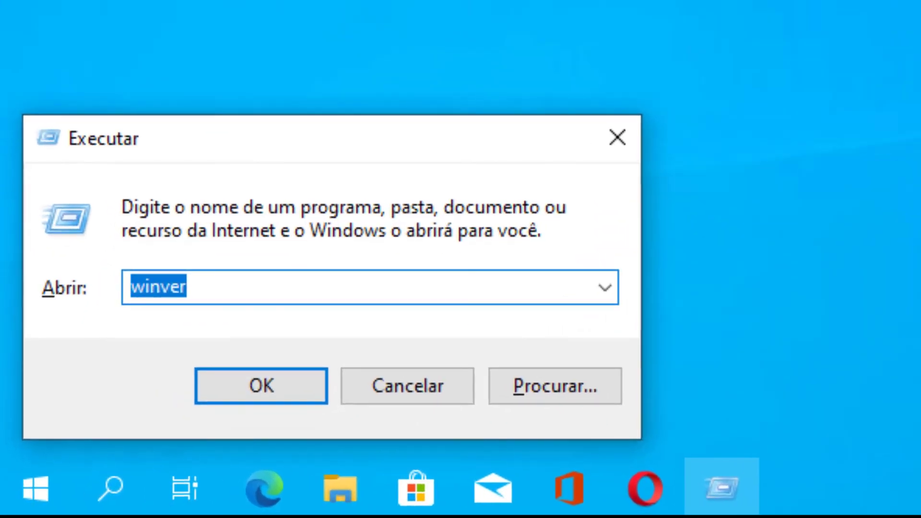
text(rege)
text(dit)
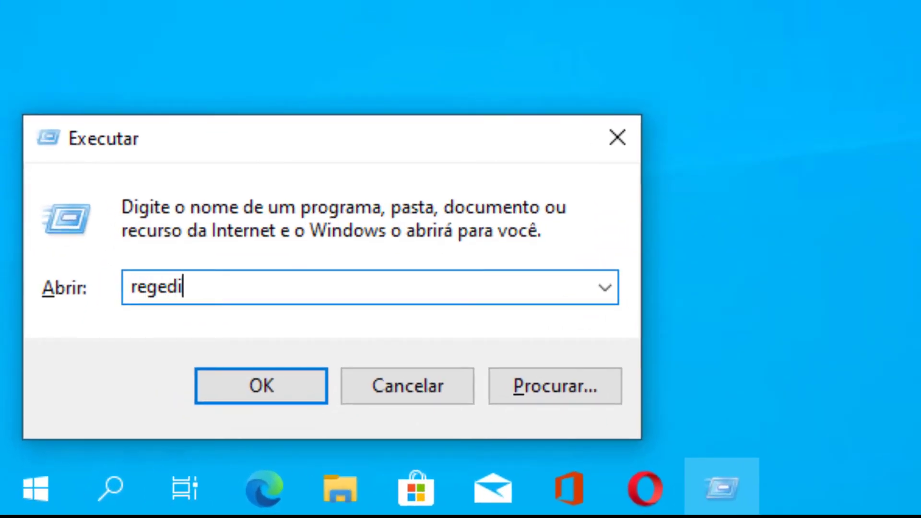
click(297, 389)
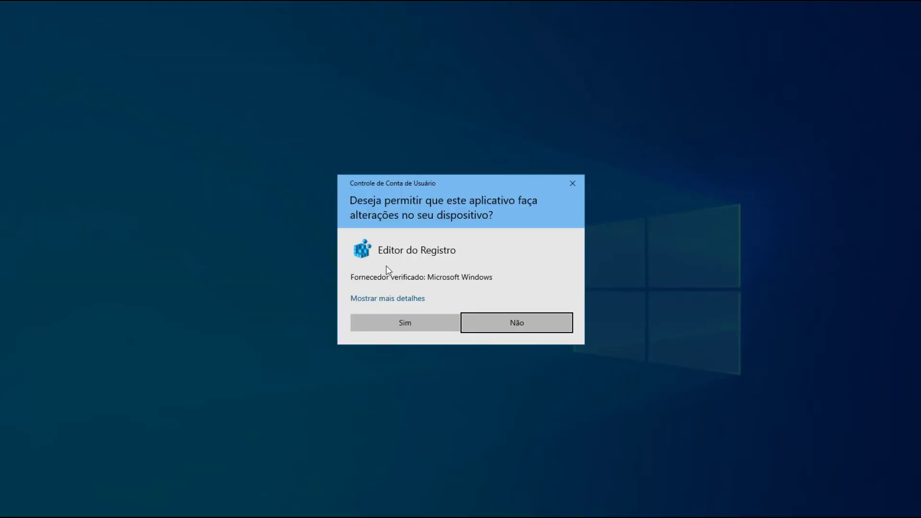
click(411, 327)
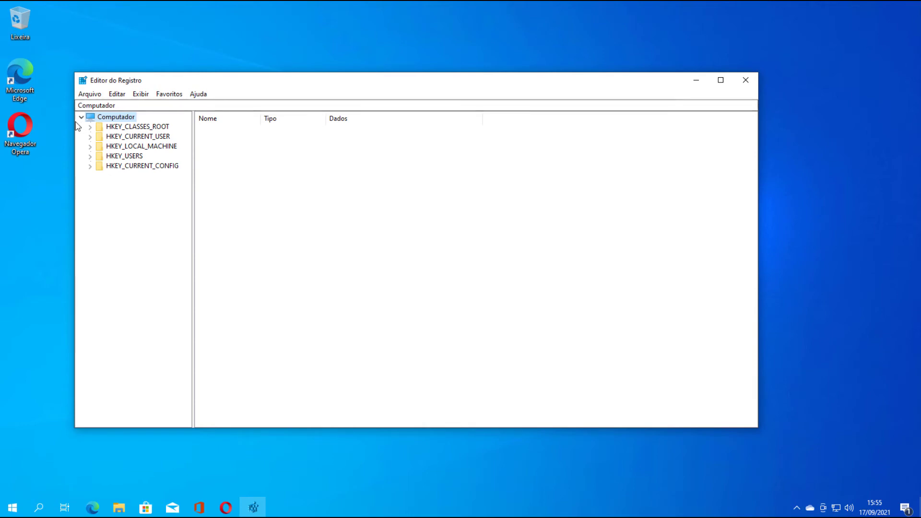
Under HKEY_LOCAL_MACHINE\SOFTWARE\Policies\Microsoft, widen the key tree and add a new DWORD (32-bit) value to the Windows Defender key
click(90, 148)
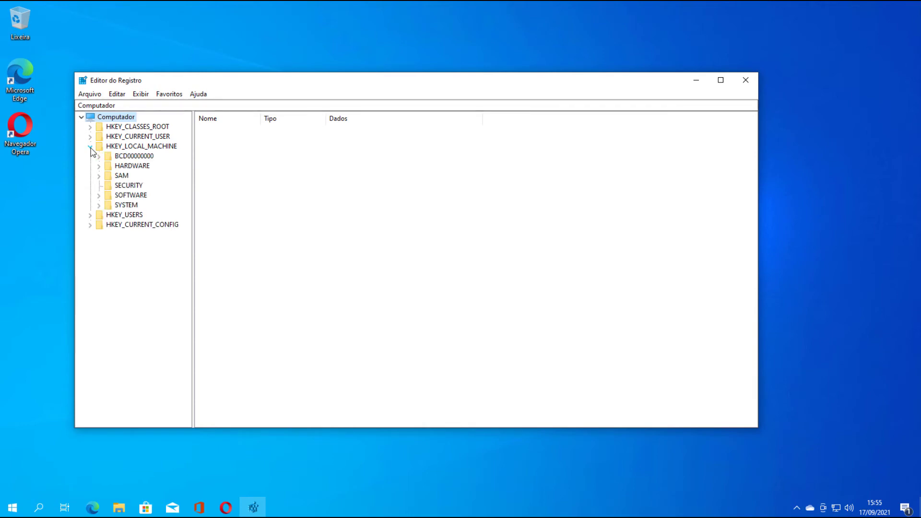
click(98, 196)
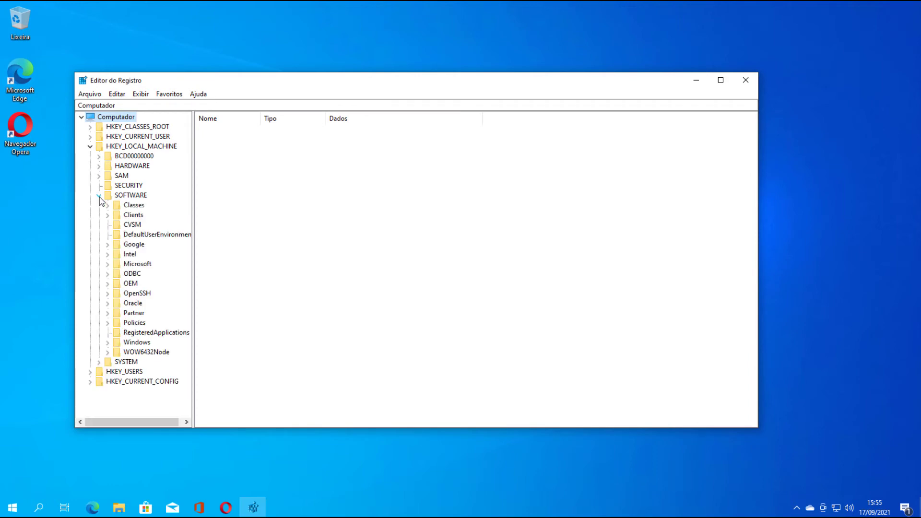
click(108, 323)
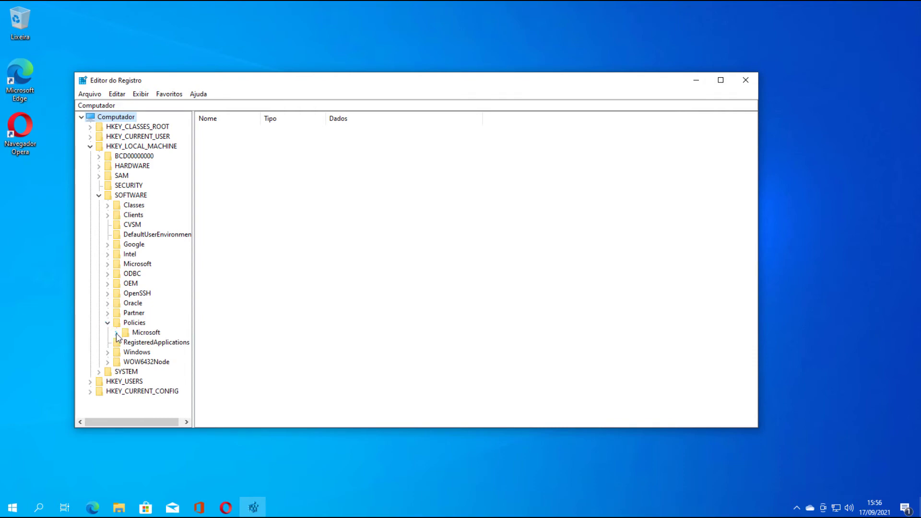
click(117, 334)
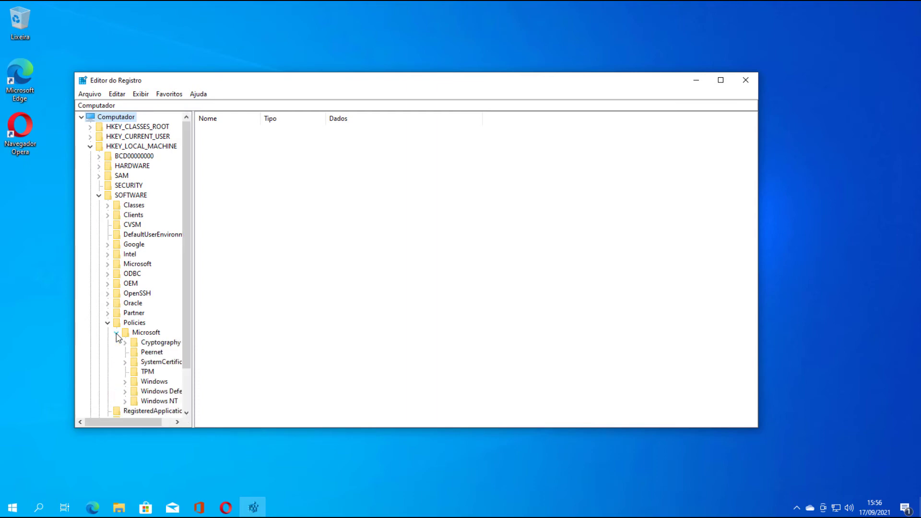
drag(193, 379, 244, 378)
click(134, 323)
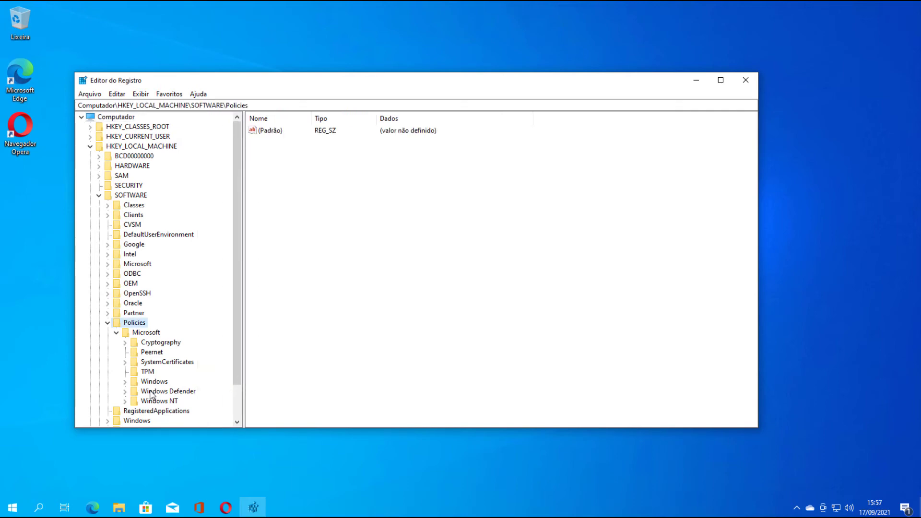
right_click(151, 393)
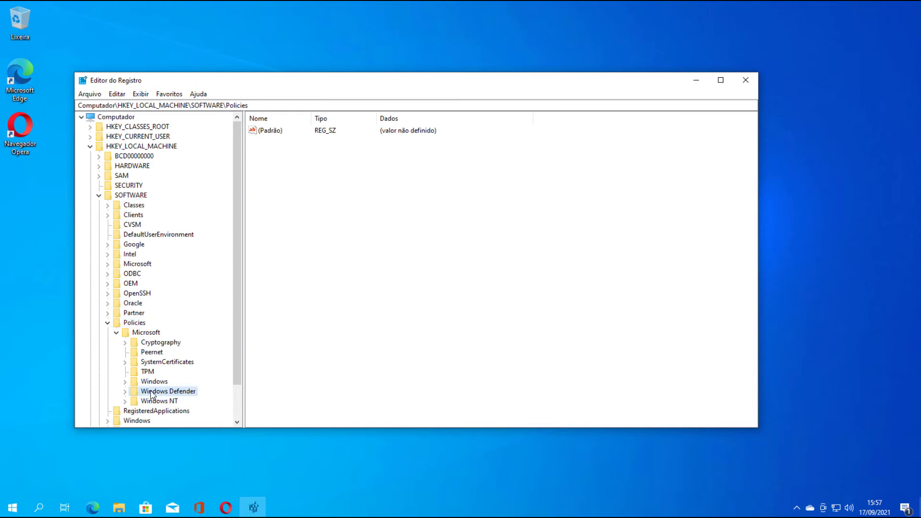
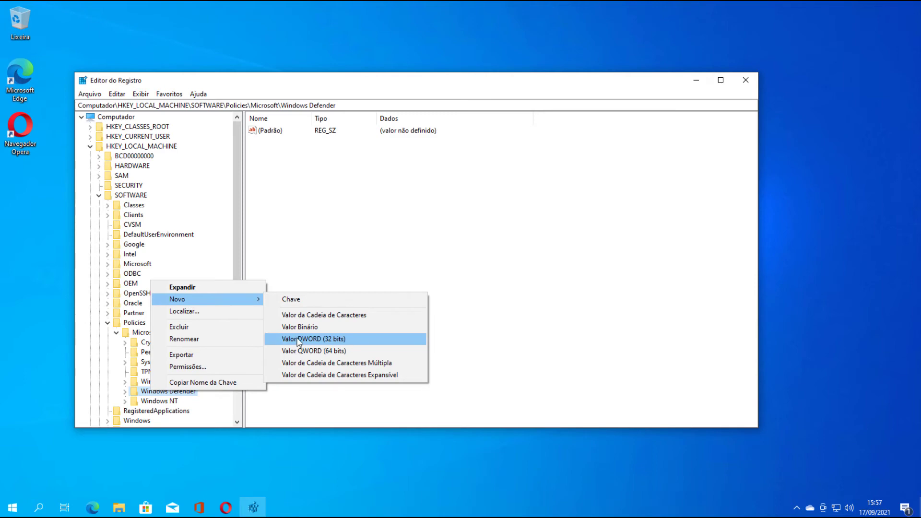
click(326, 340)
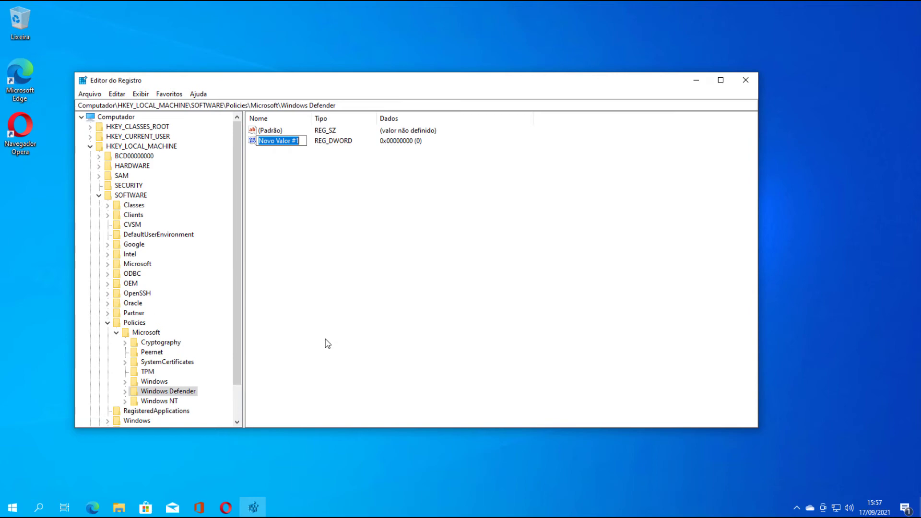
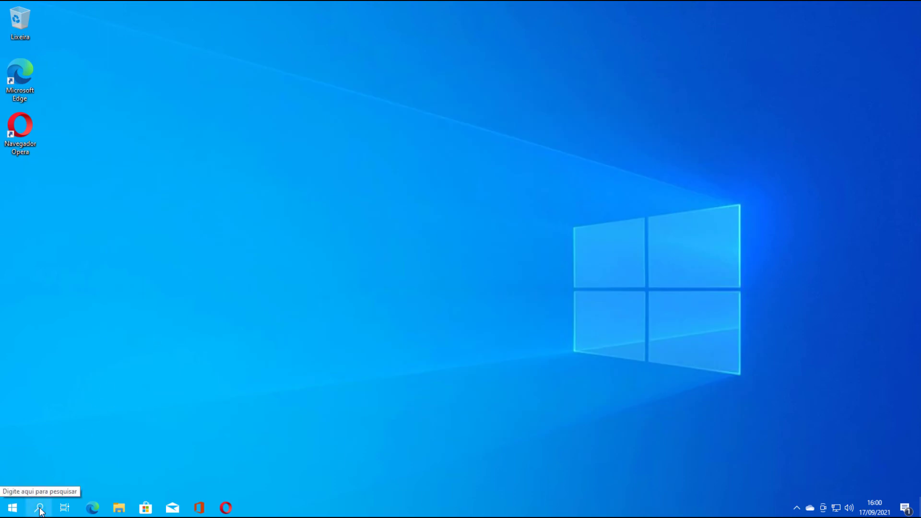
Open the recently used Proteção contra vírus e ameaças page, check the antivirus status, and close the security window
click(40, 511)
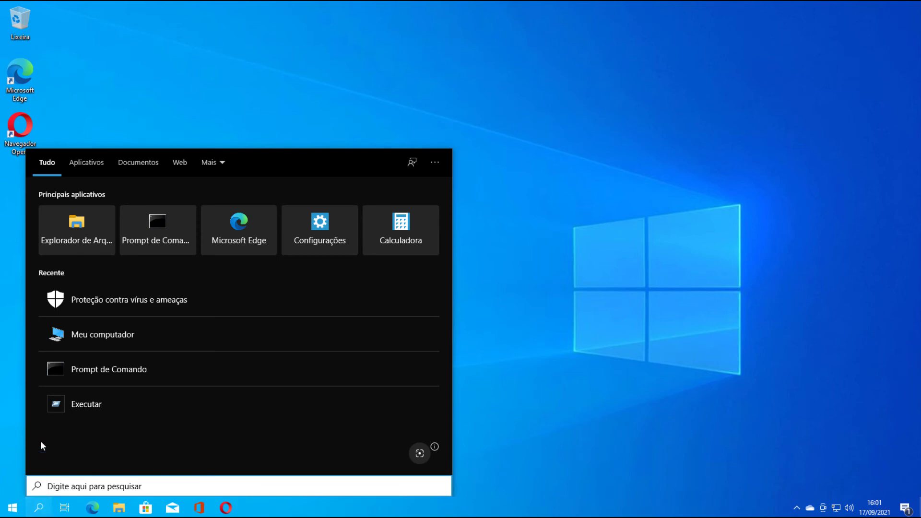
click(116, 303)
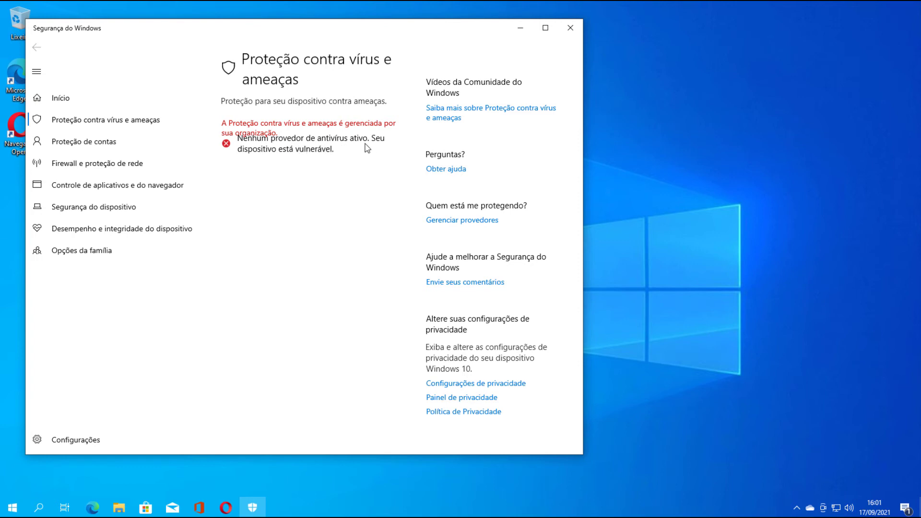
click(571, 28)
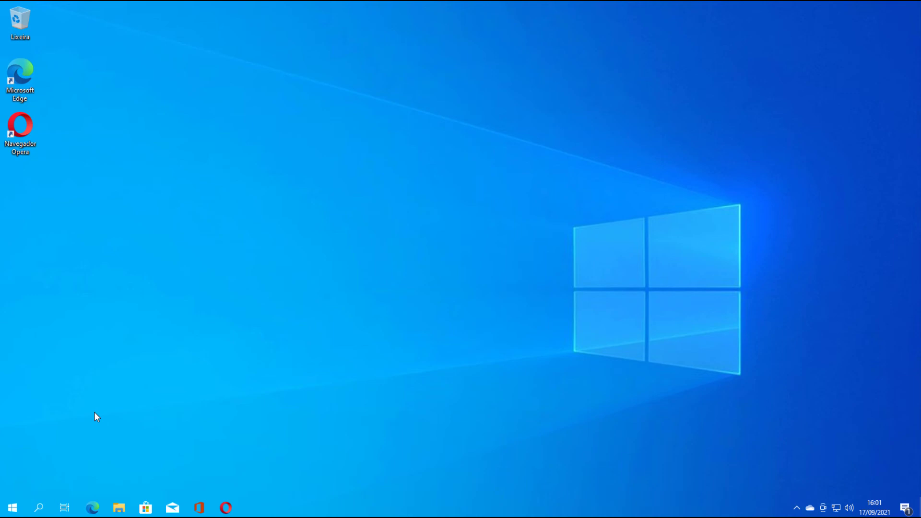
Restart the computer and dismiss the lock screen
right_click(14, 510)
mouse_move(100, 475)
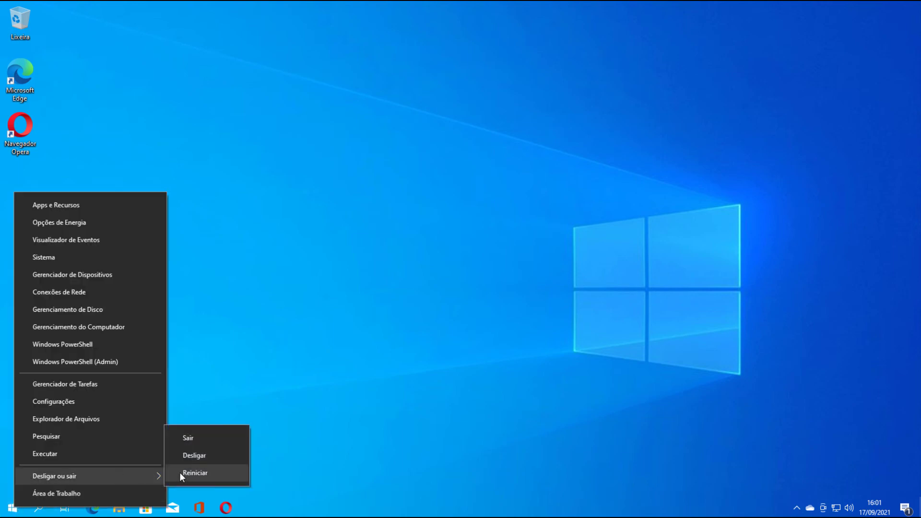
click(206, 473)
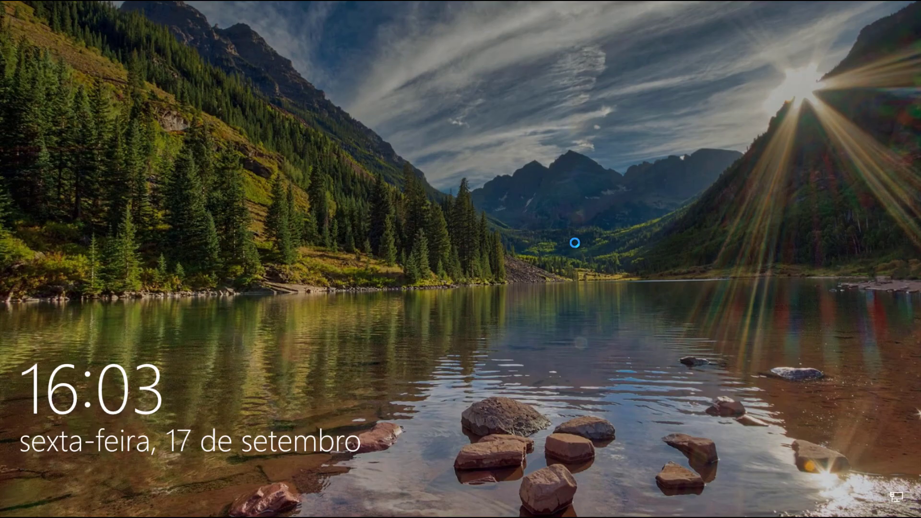
click(574, 243)
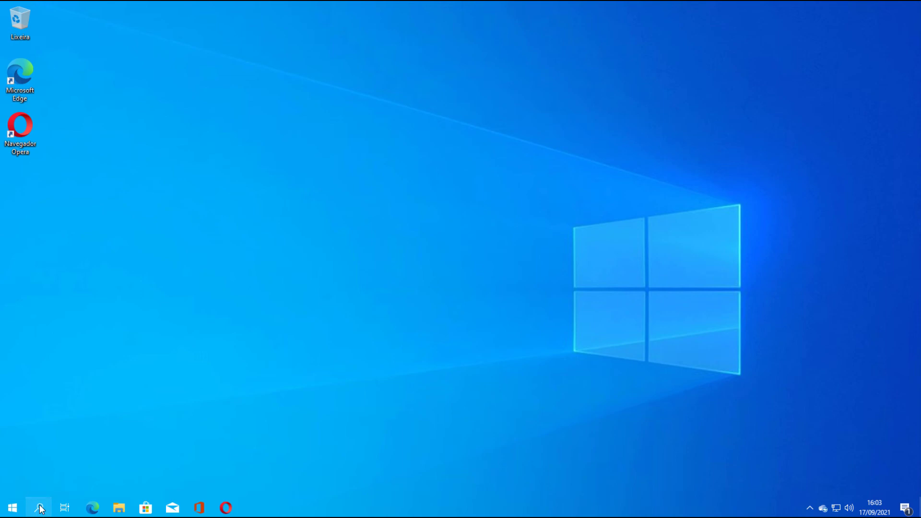
Search Windows for "Prote", open Proteção contra vírus e ameaças to check the antivirus status after the restart, and close it
click(40, 508)
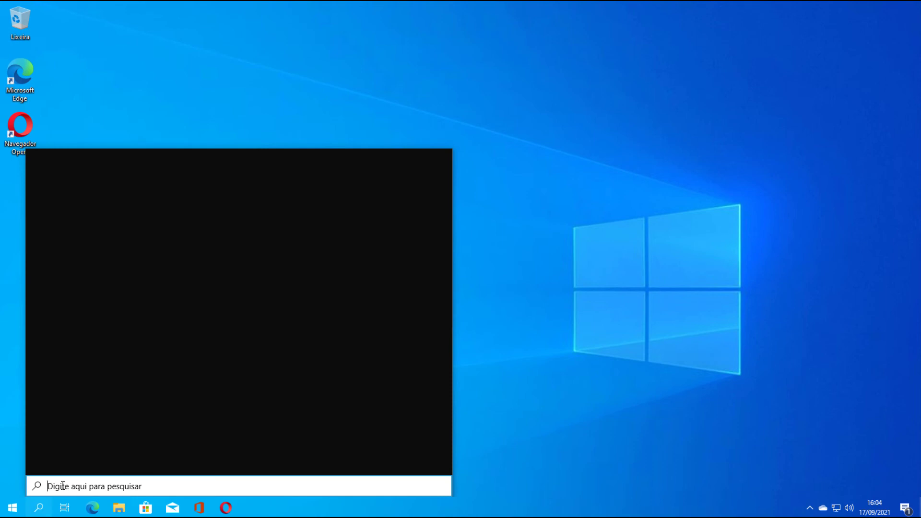
text(Prote)
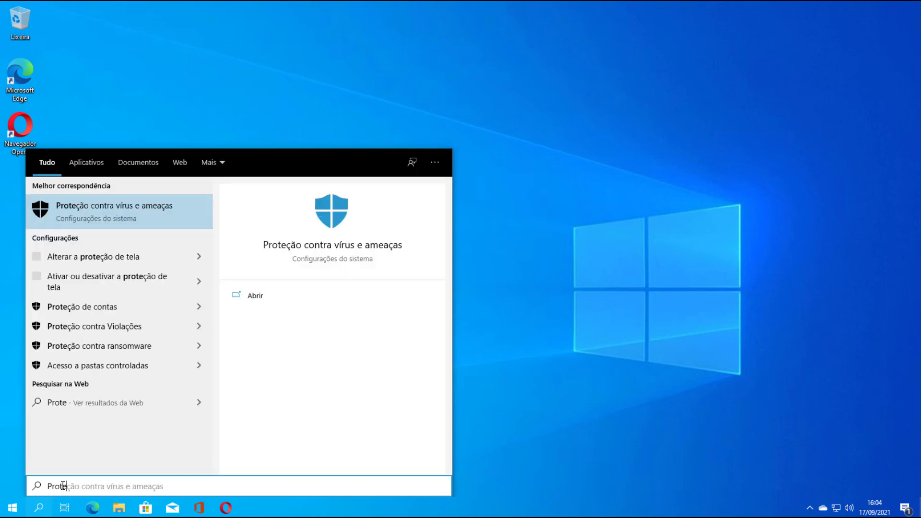
click(315, 250)
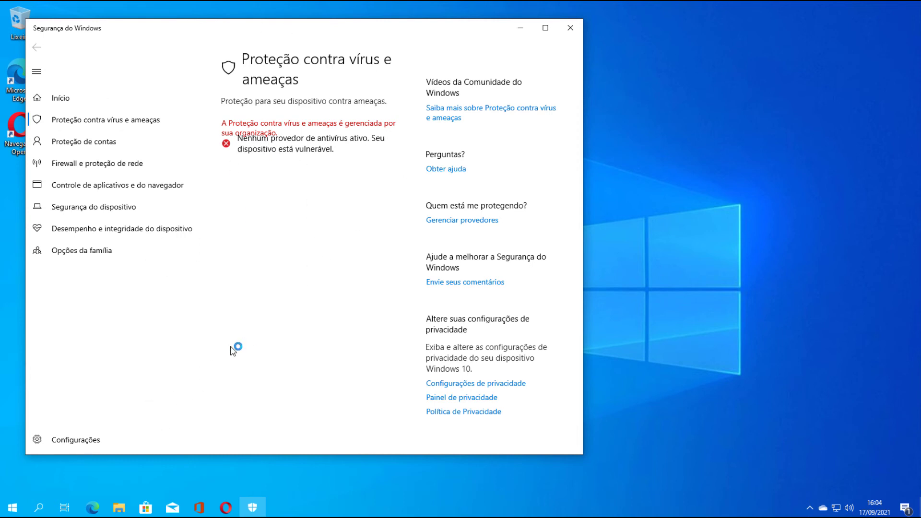
click(570, 28)
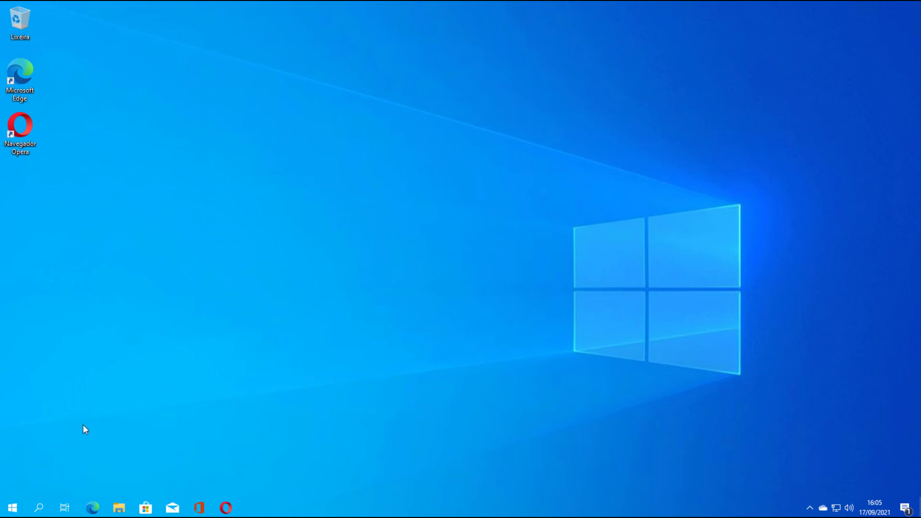
Run regedit again and allow the Registry Editor to make changes to the device
key(super+r)
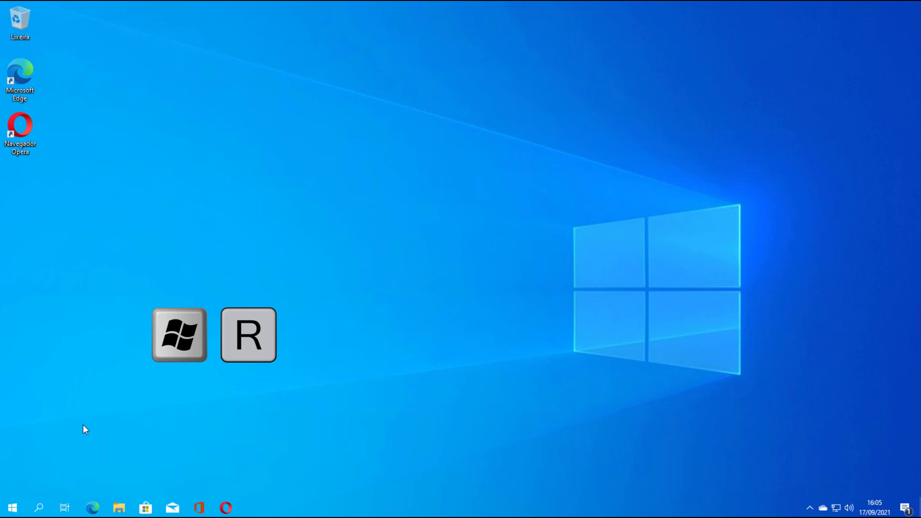
key(super+r)
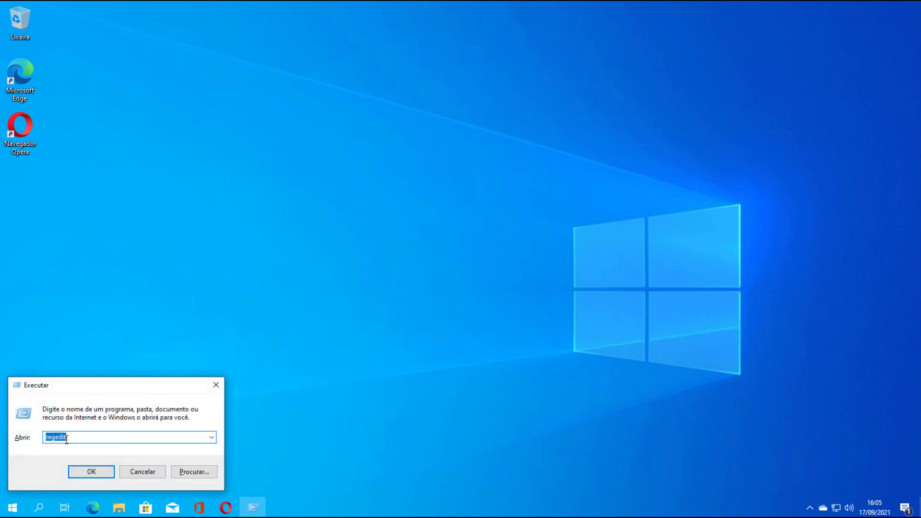
click(98, 472)
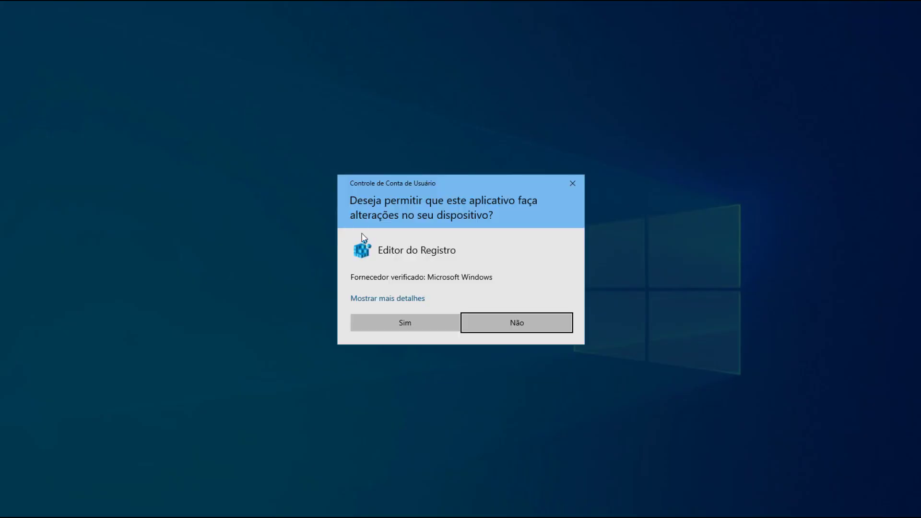
click(428, 326)
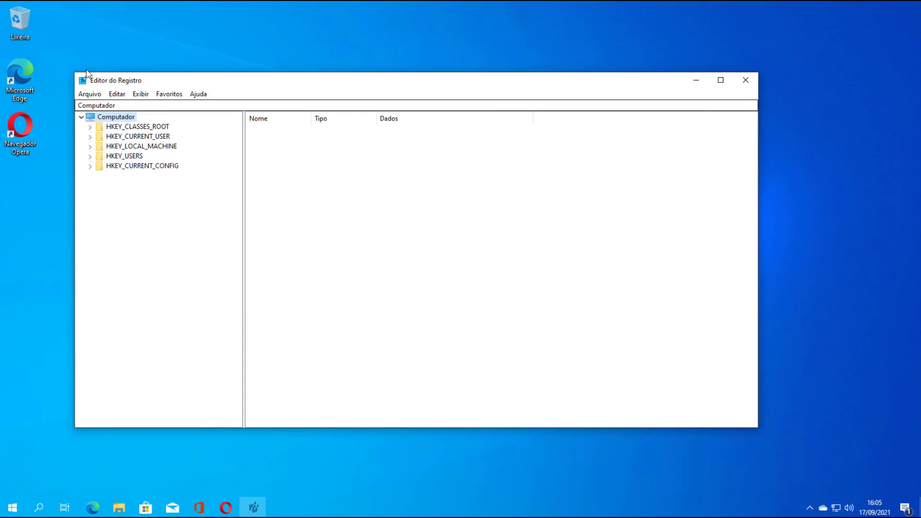
Set the DisableAntiSpy… value in HKEY_LOCAL_MACHINE\SOFTWARE\Policies\Microsoft\Windows Defender to 0 and close the Registry Editor
click(90, 147)
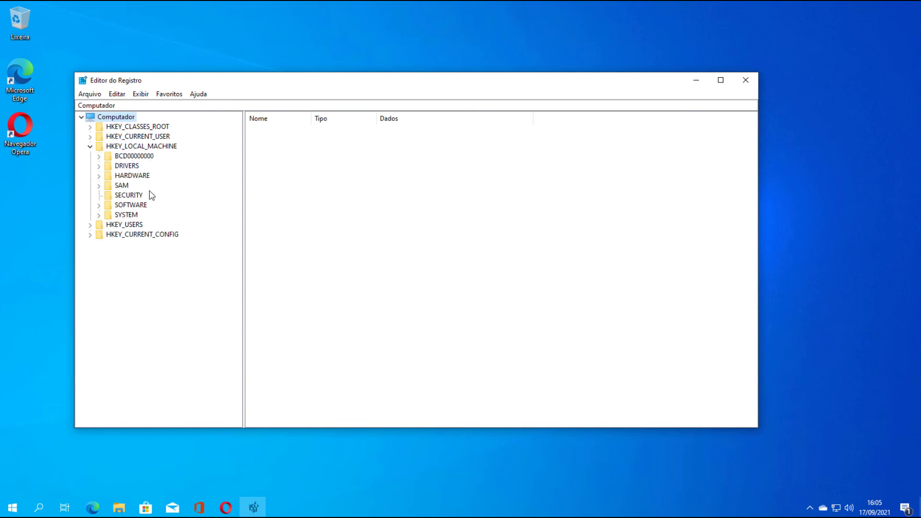
click(98, 205)
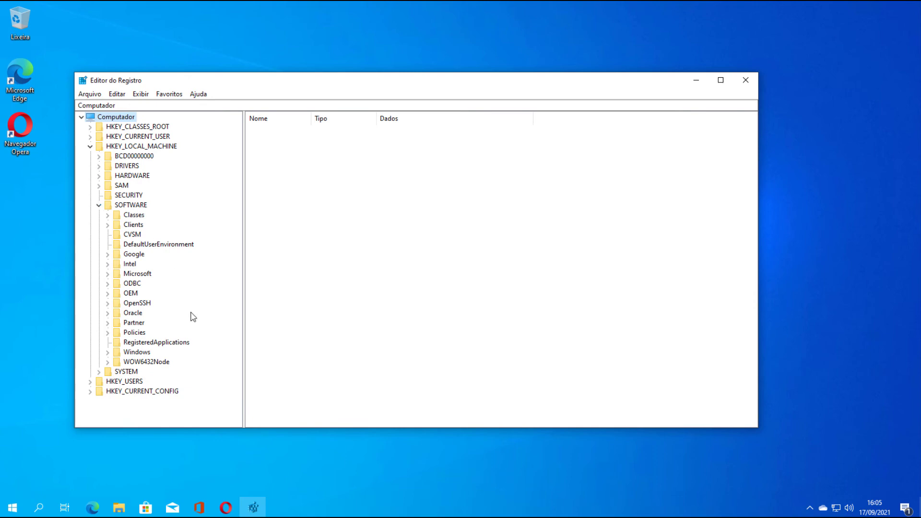
click(108, 333)
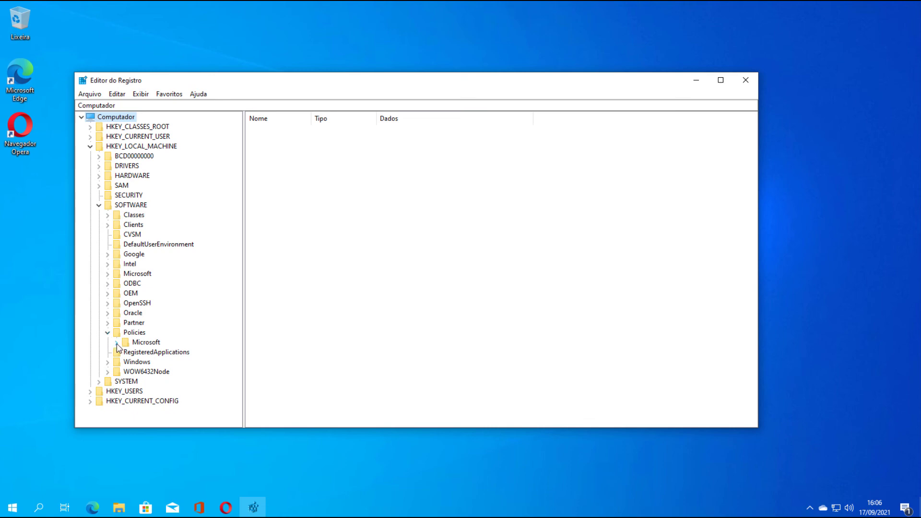
click(116, 343)
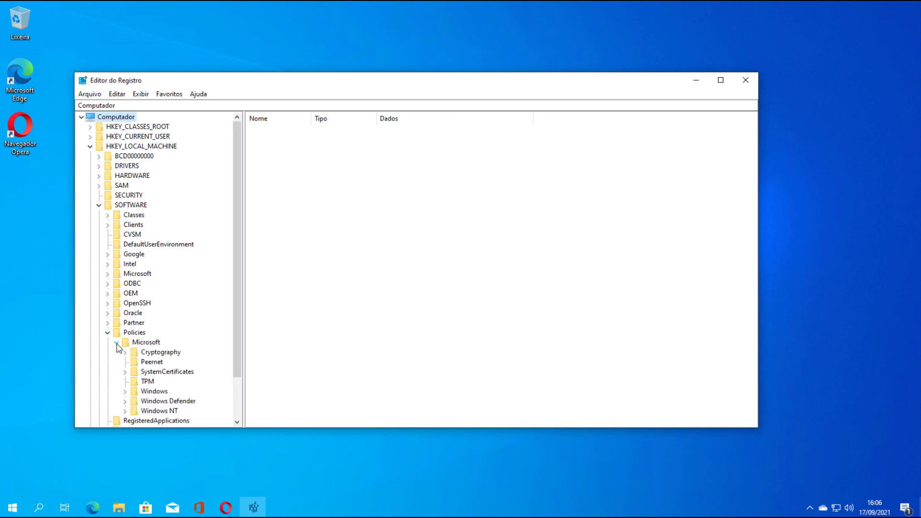
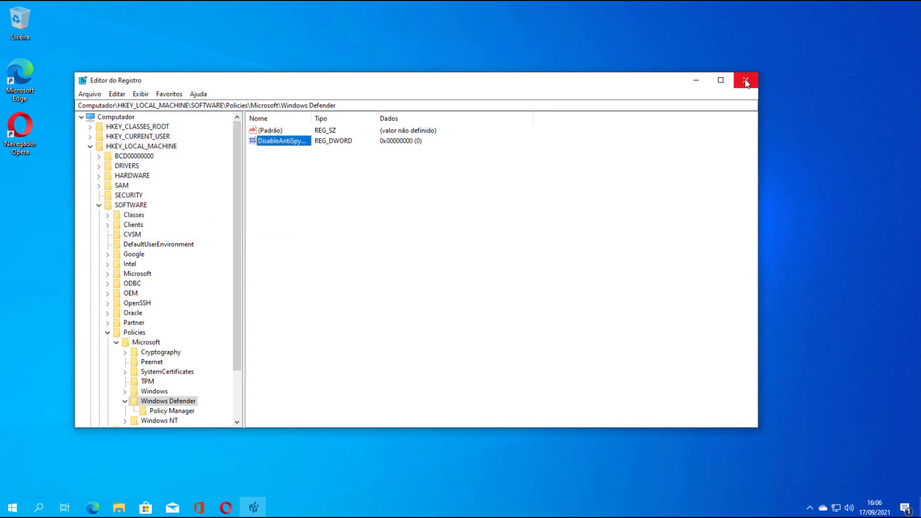
click(746, 83)
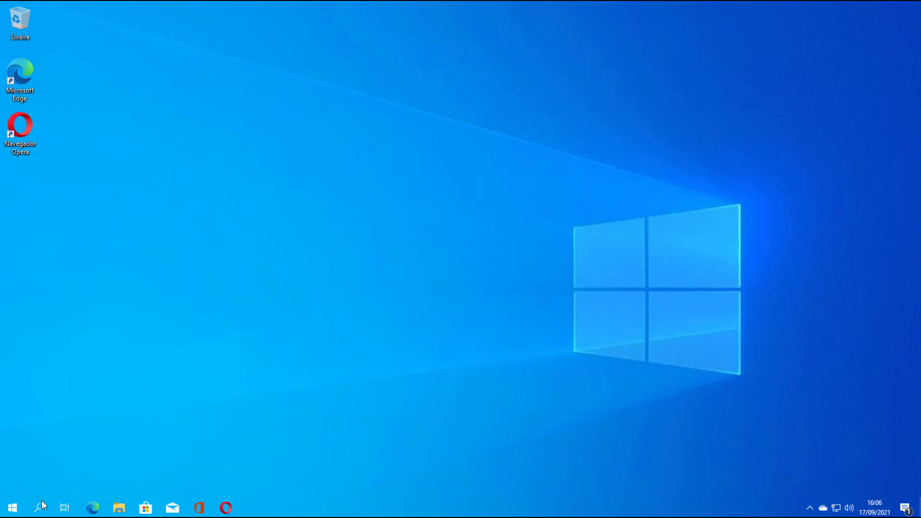
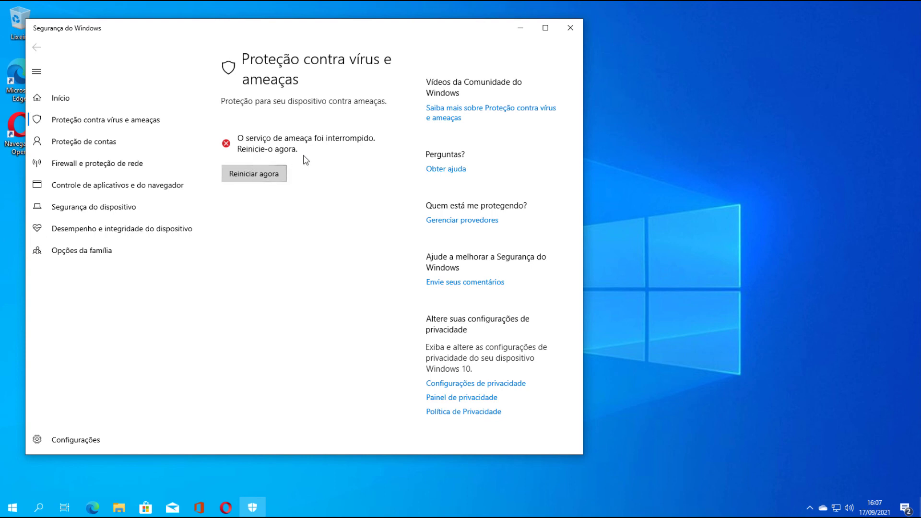
Restart the threat service in Proteção contra vírus e ameaças and open its protection management settings
click(259, 177)
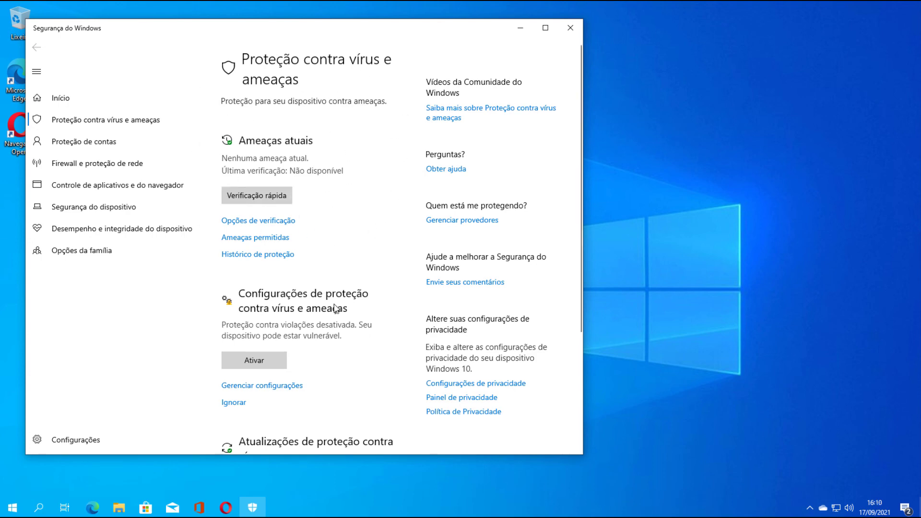
click(285, 387)
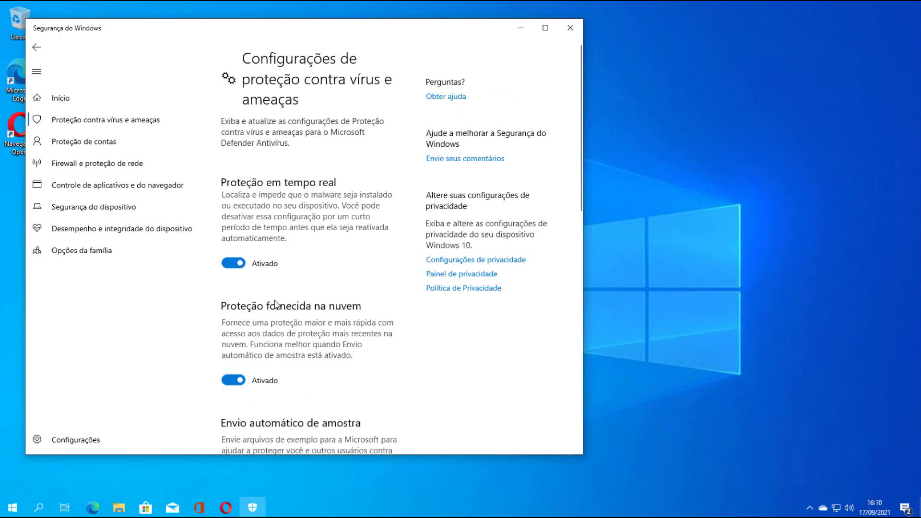
Turn on Proteção contra Violações, allow the security app to make changes, review the other protections, and close the security window
scroll(277, 192, down, 4)
scroll(314, 326, down, 6)
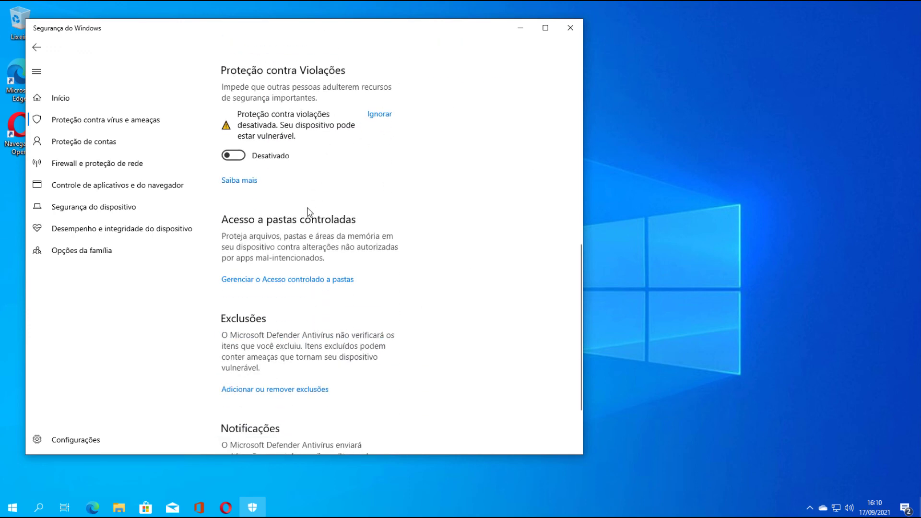
click(234, 155)
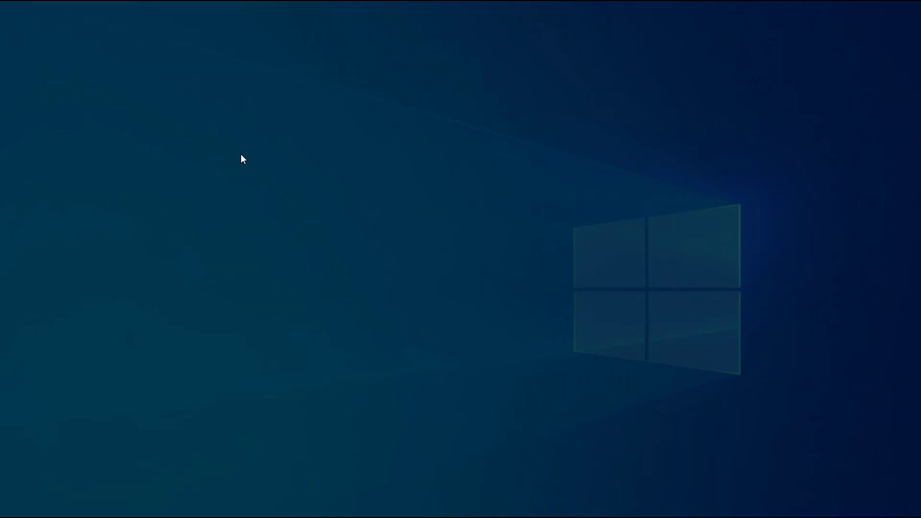
click(411, 323)
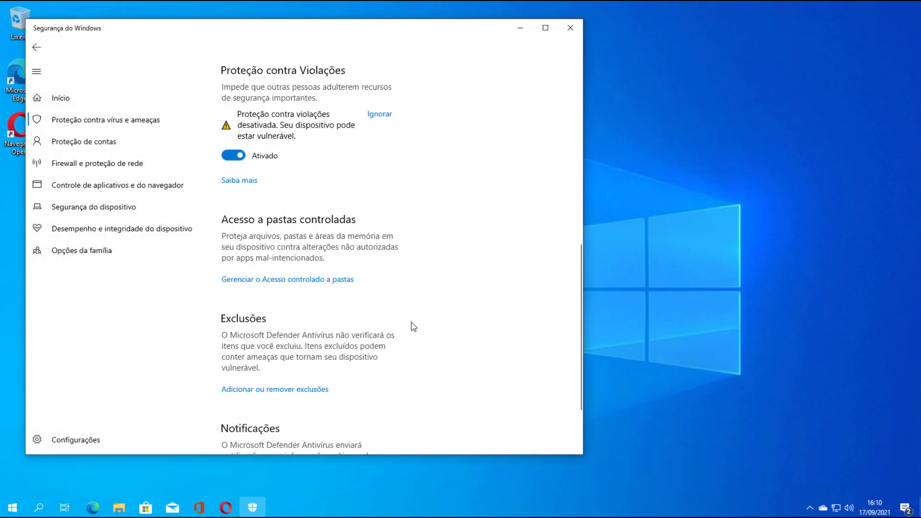
scroll(455, 378, up, 10)
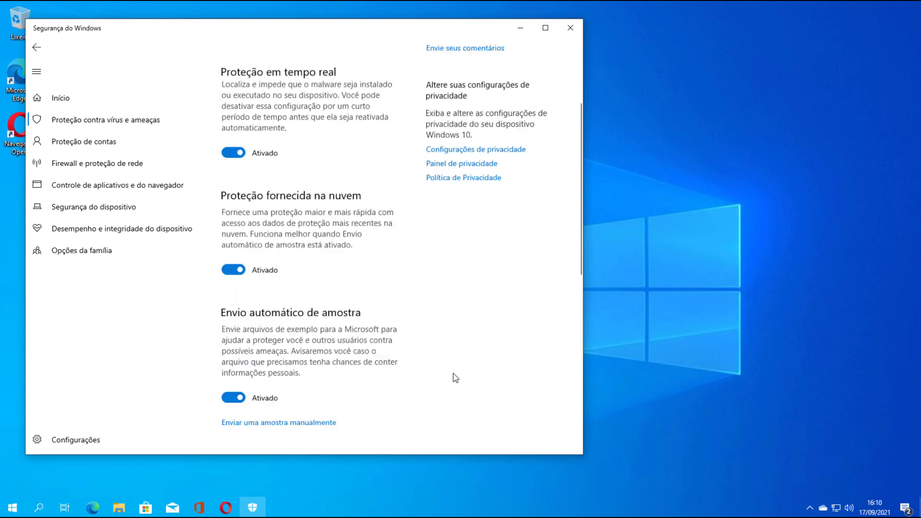
click(571, 28)
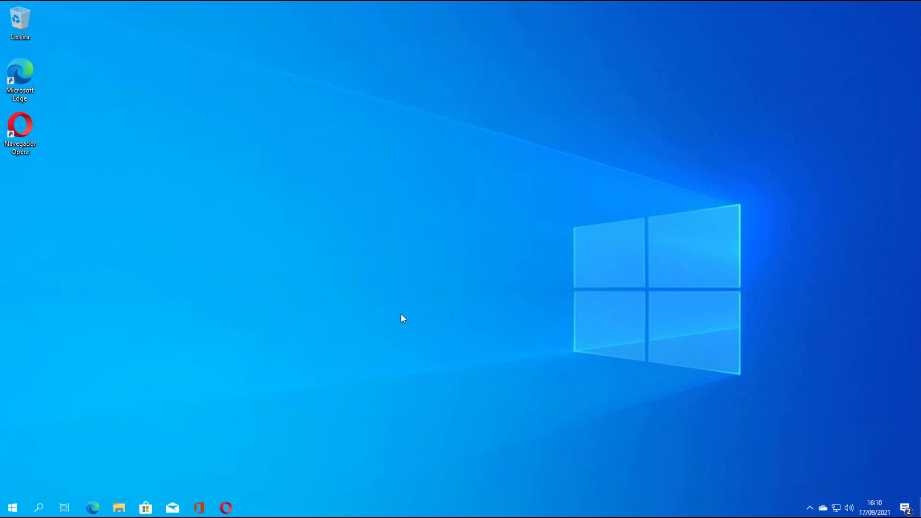